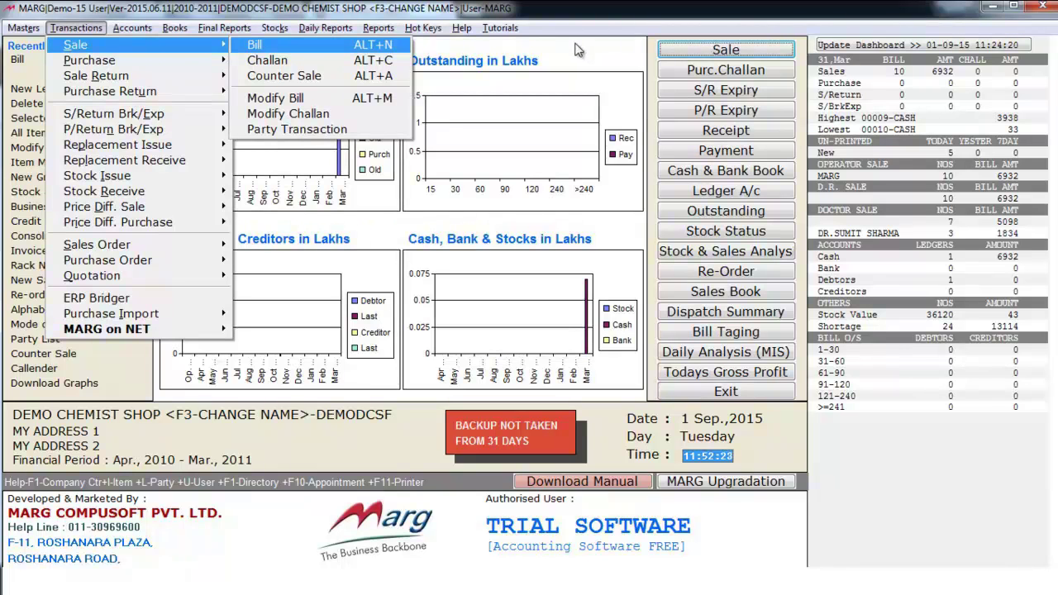
Step: Start cash sale bill 00012 dated 31-03-2011 for CASH, leaving patient and doctor blank
key(Return)
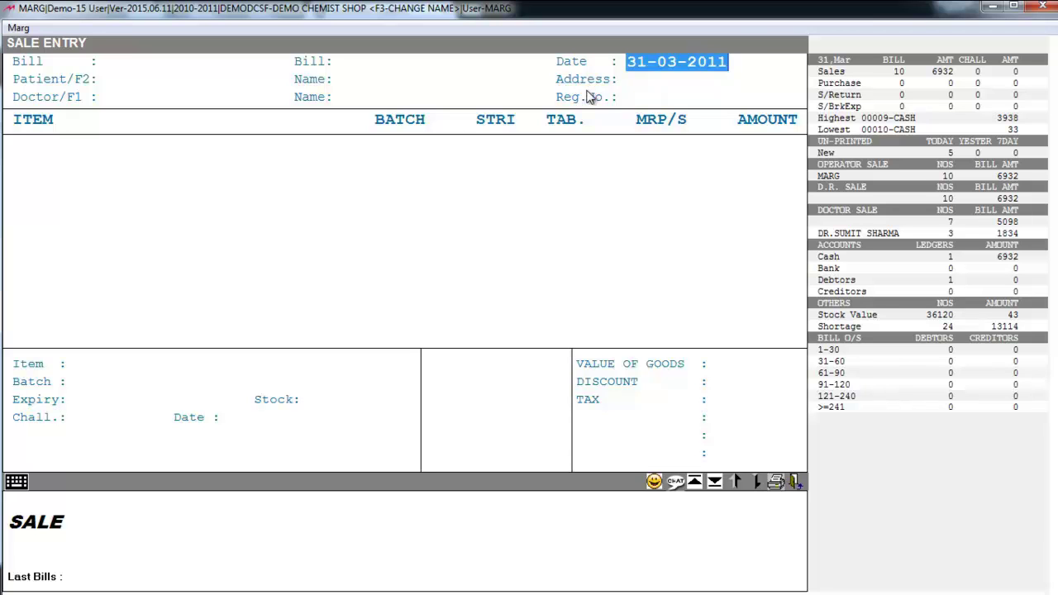
key(Return)
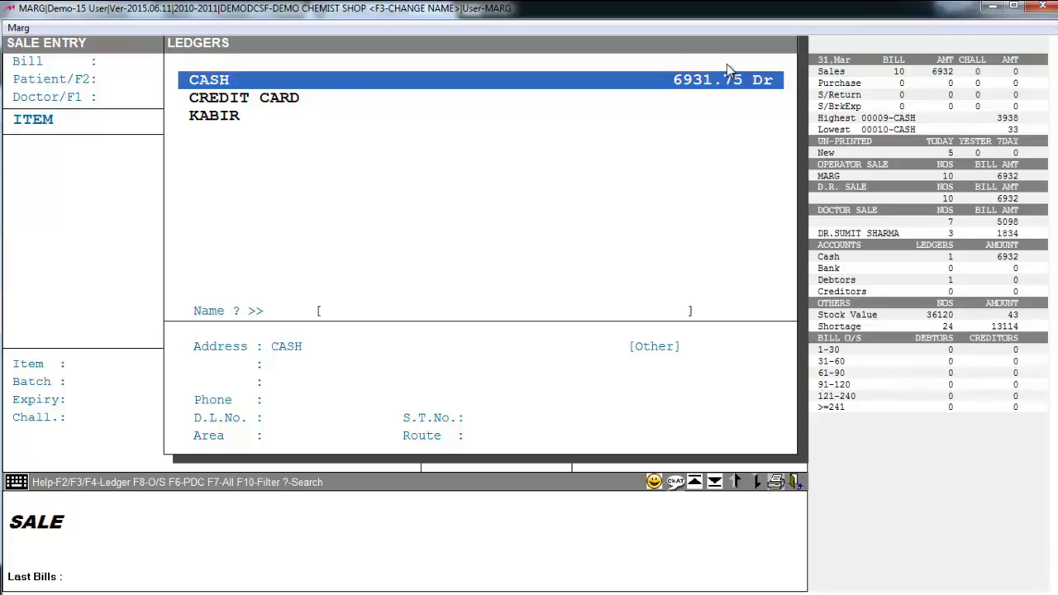
key(Return)
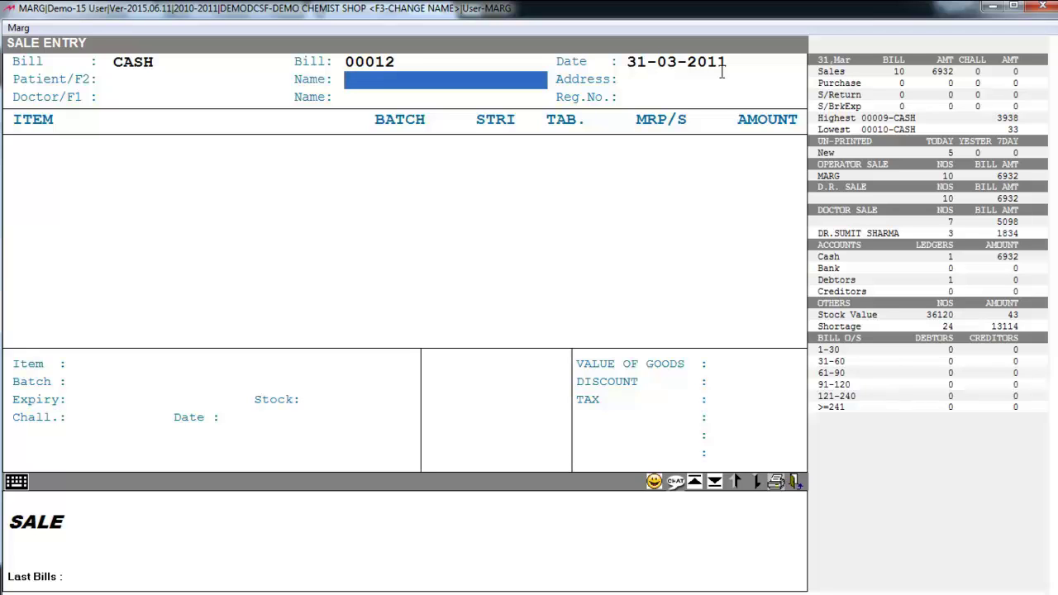
key(Return)
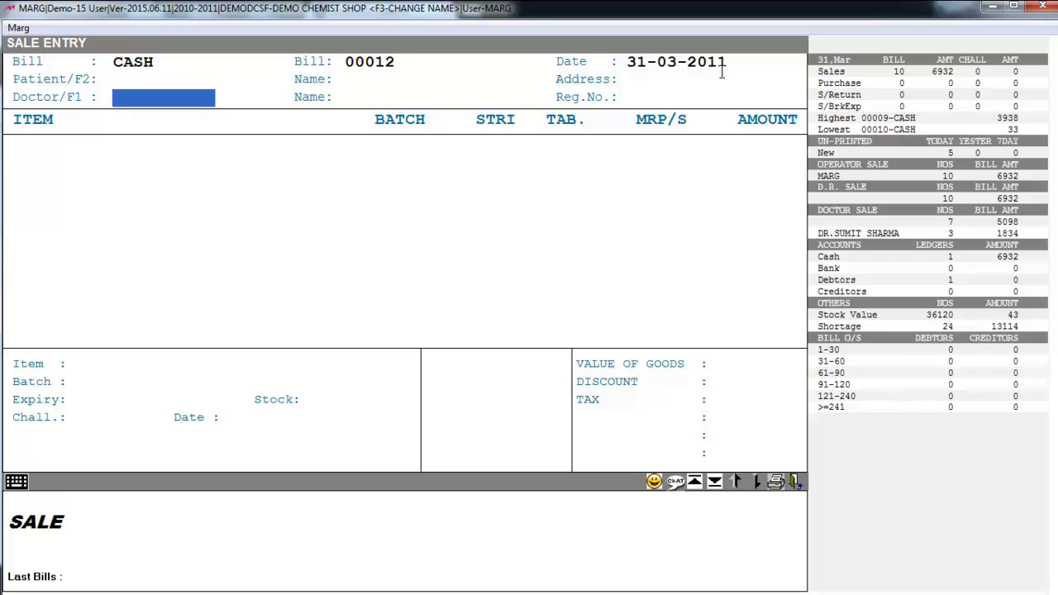
key(Return)
key(Return)
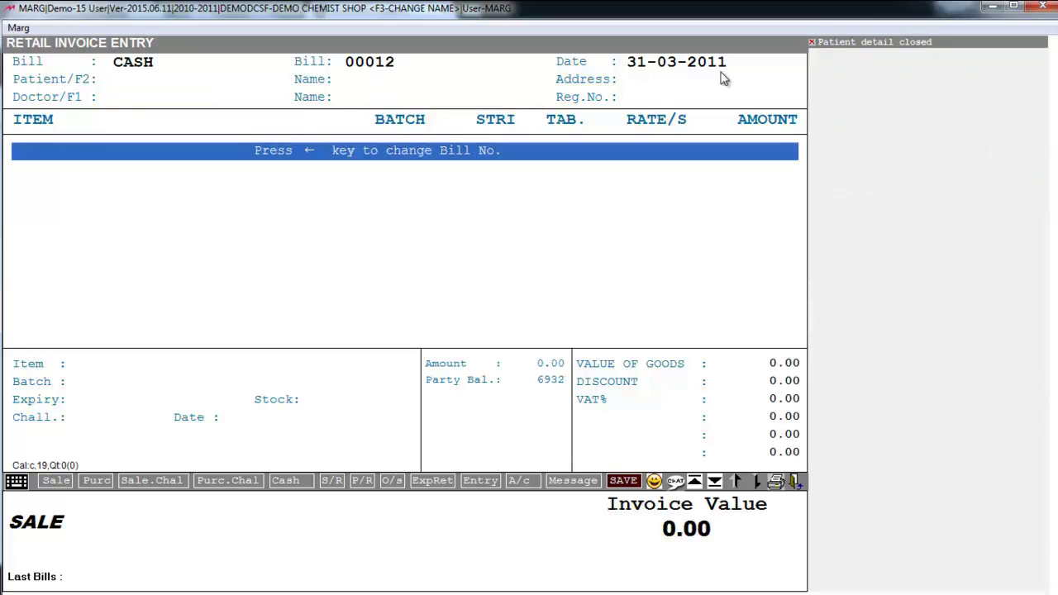
Step: Add DISCARDIT-II to bill 00012 as 1 tablet at a rate of 50.00
key(Return)
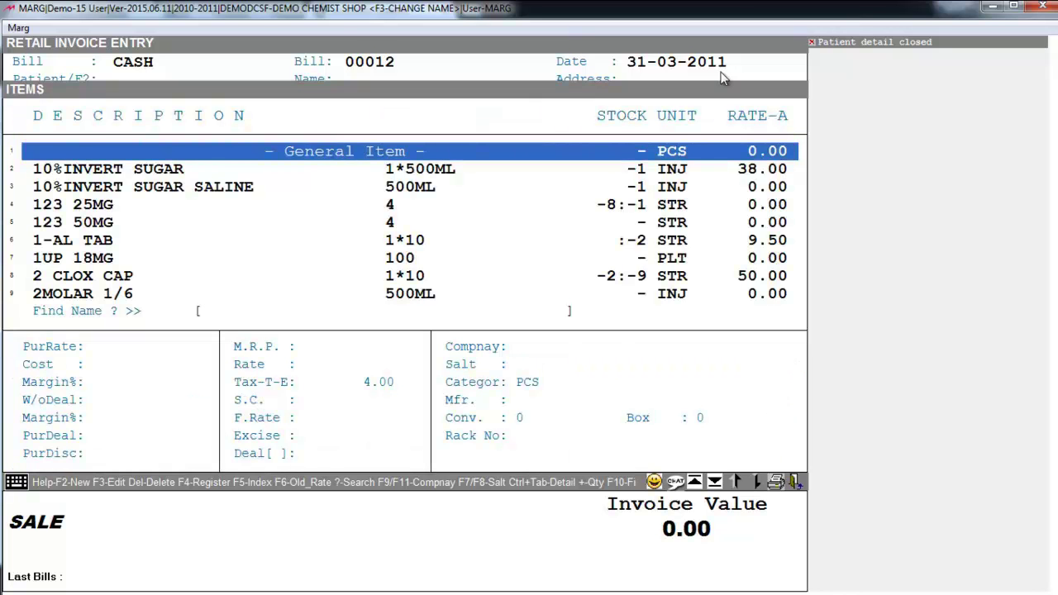
key(Down)
key(Down)
key(Down)
key(Down)
key(Down)
key(Down)
key(Down)
key(Down)
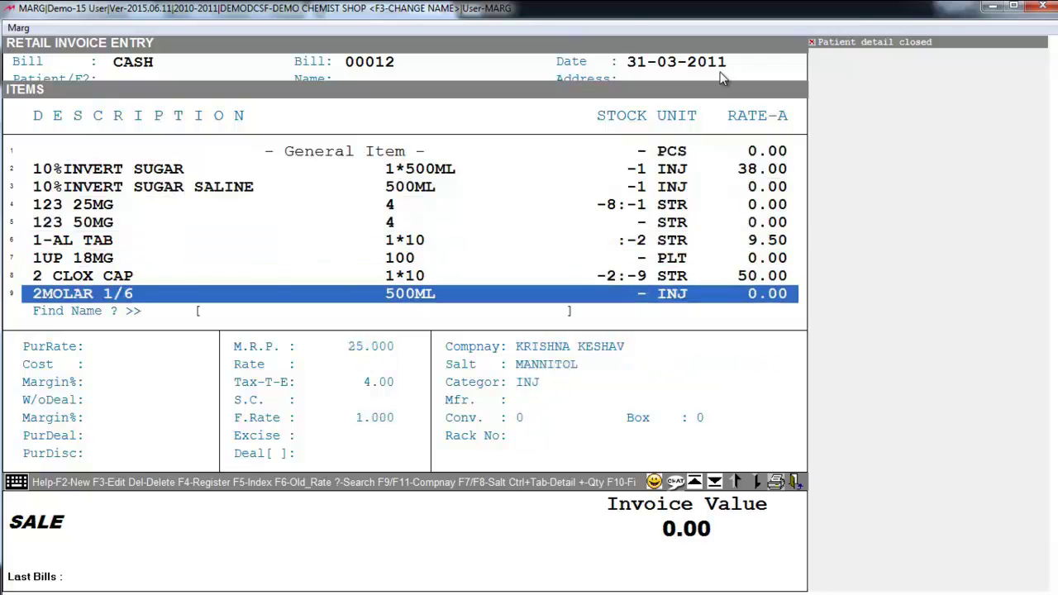
key(Escape)
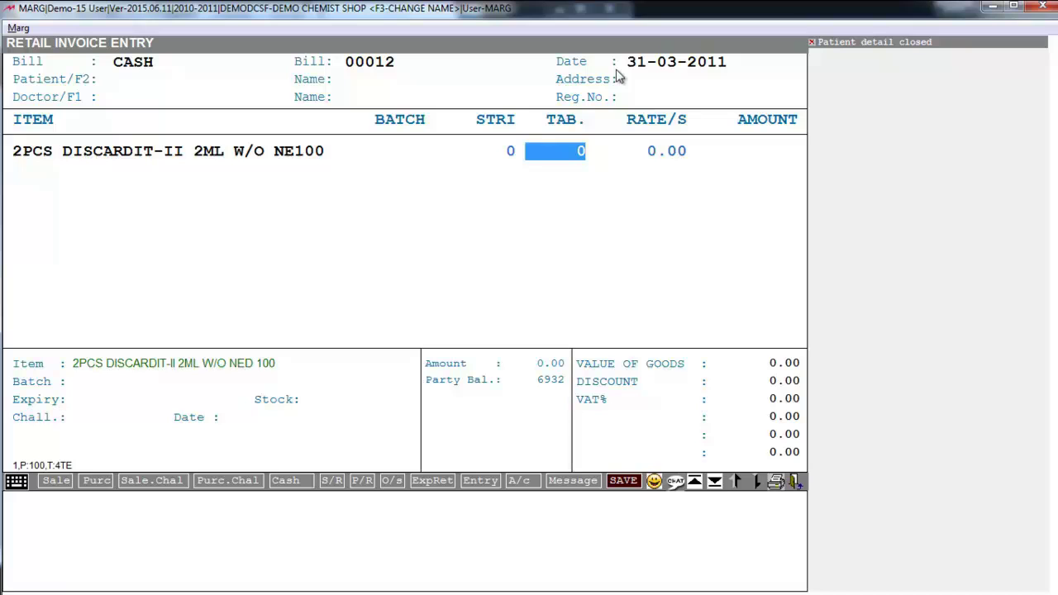
key(Left)
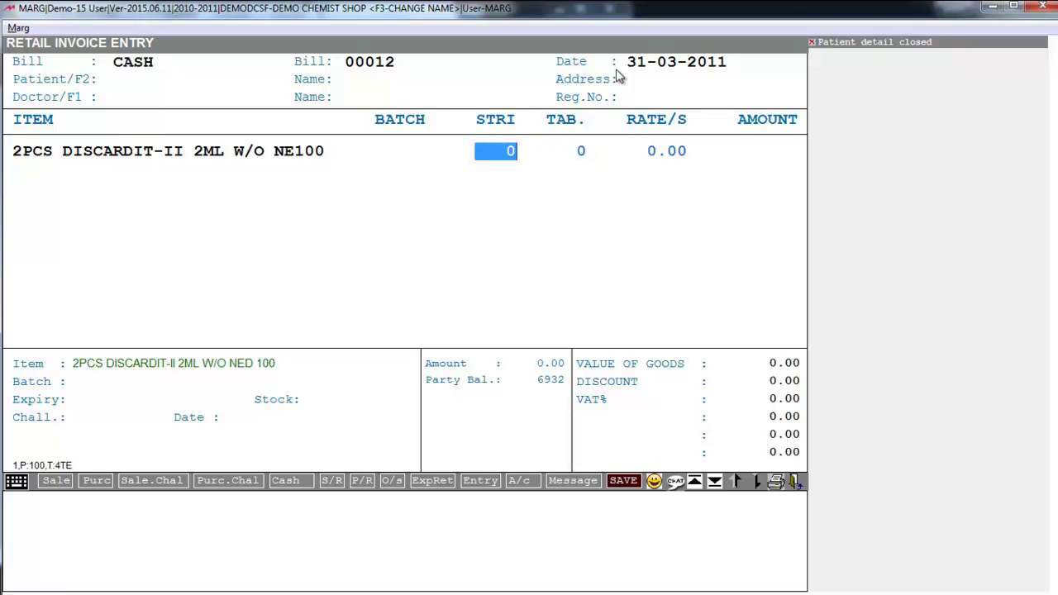
key(Return)
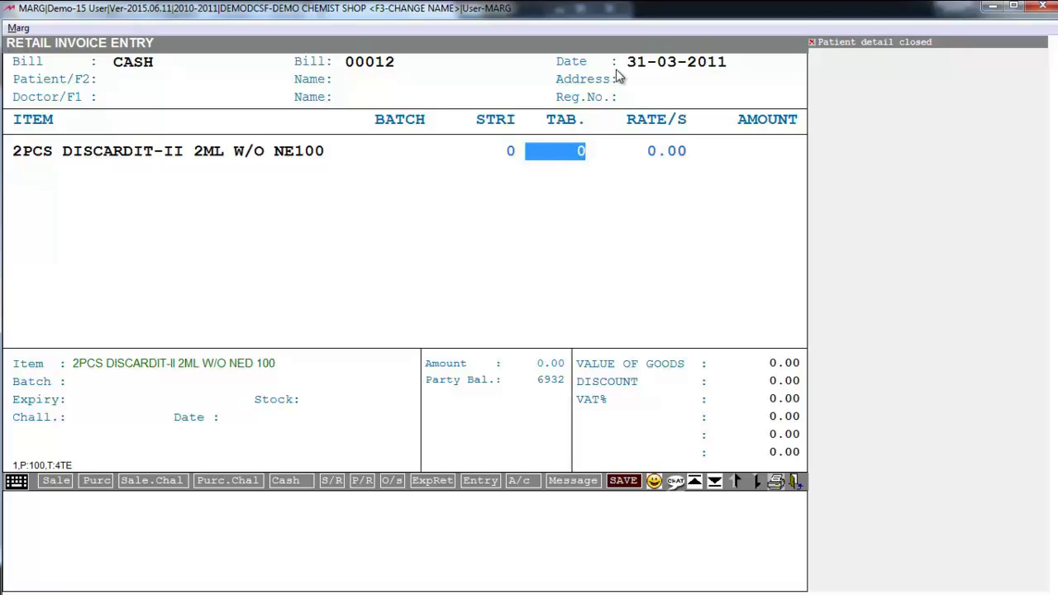
text(1)
key(Return)
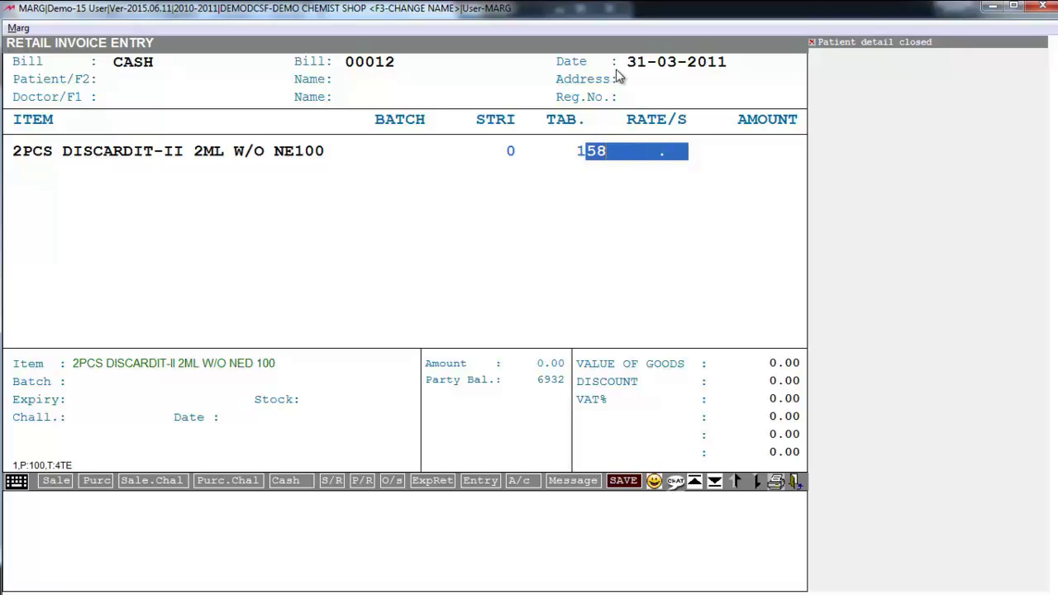
key(BackSpace)
text(50)
key(Return)
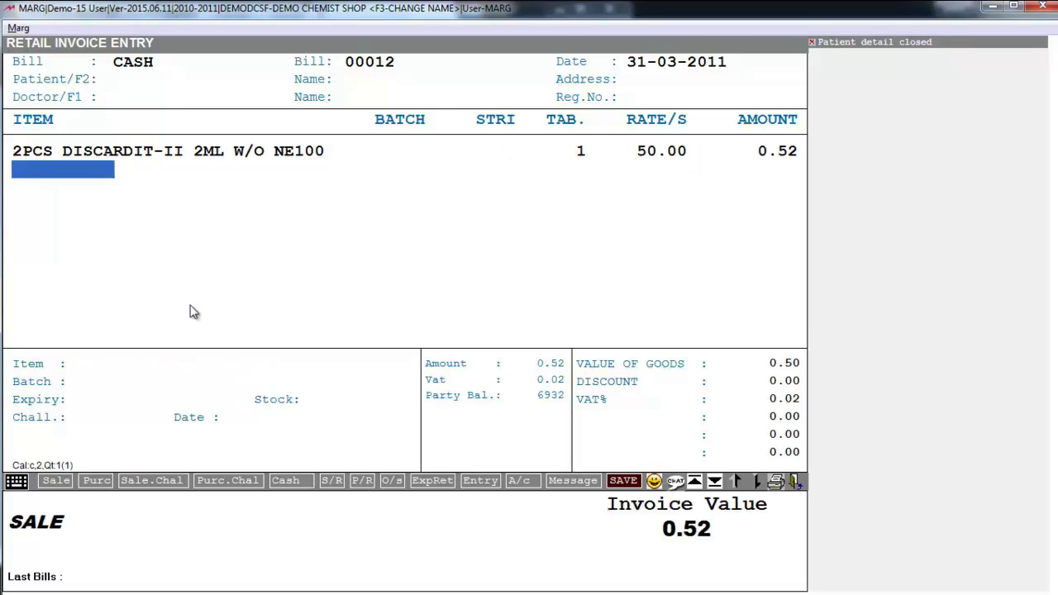
Step: Add 2PEN LB and the remaining medicines, allowing Schedule H1 item 123 25MG
key(Return)
key(Down)
key(Down)
key(Down)
key(Down)
key(Down)
key(Down)
key(Down)
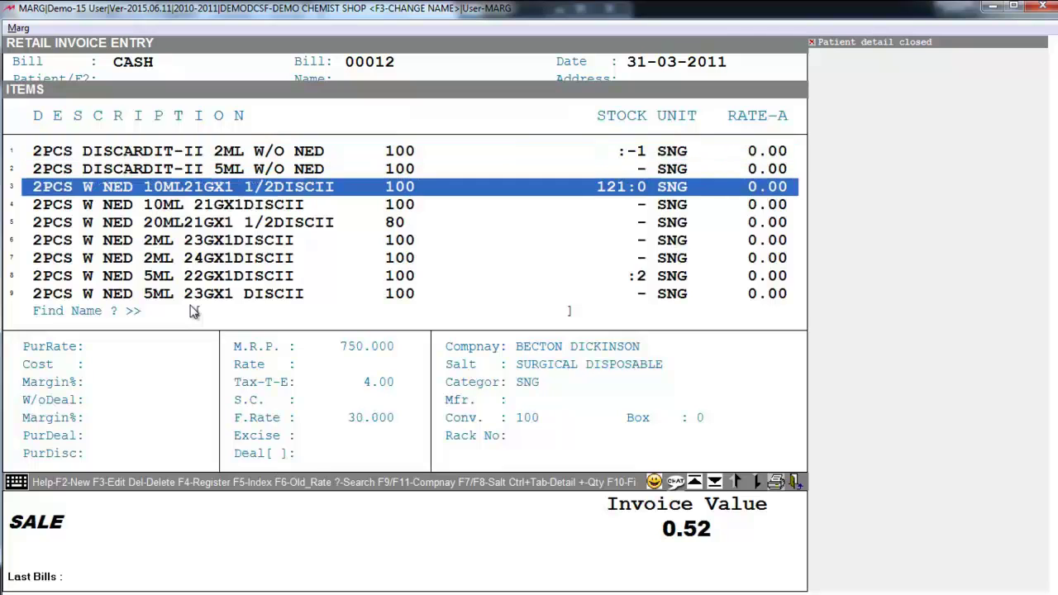
key(Down)
key(Down)
key(Down)
key(Down)
key(Down)
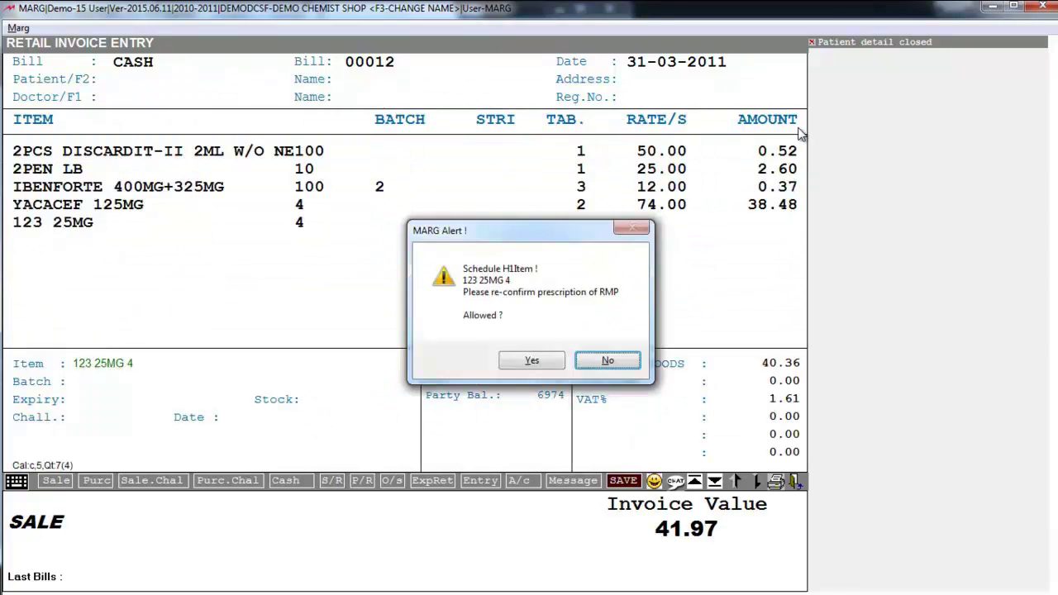
key(Return)
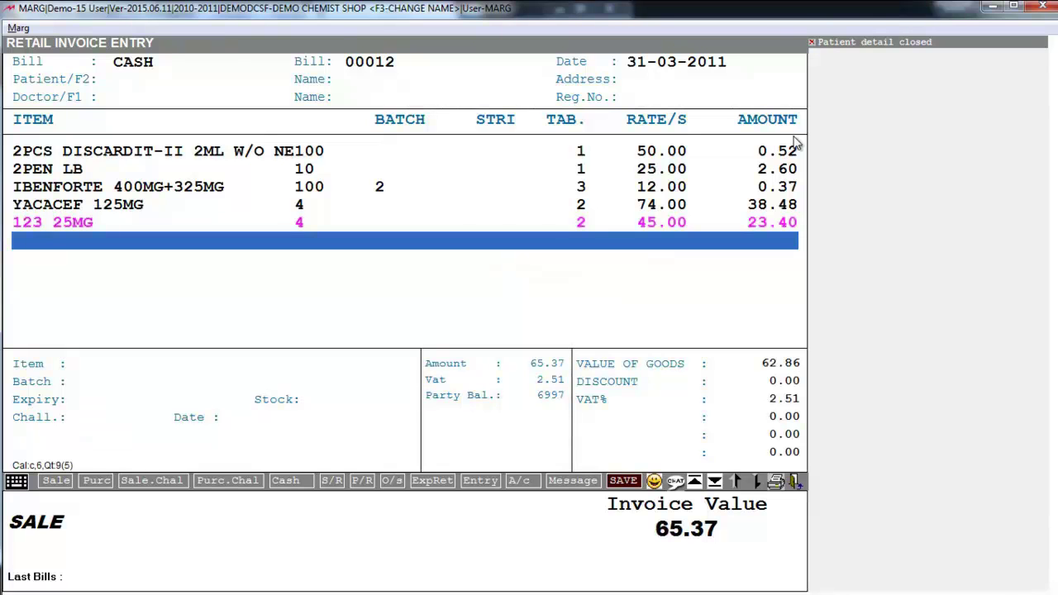
Step: Finish the item lines and bring up the Patient List with F2 to select a patient
key(Return)
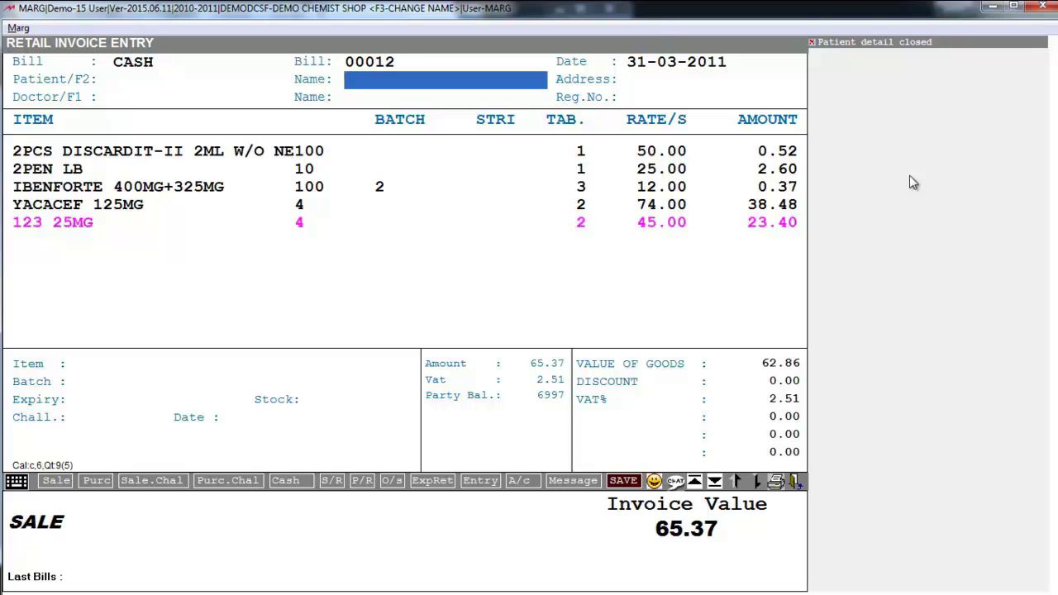
key(F2)
key(Up)
key(Down)
key(Down)
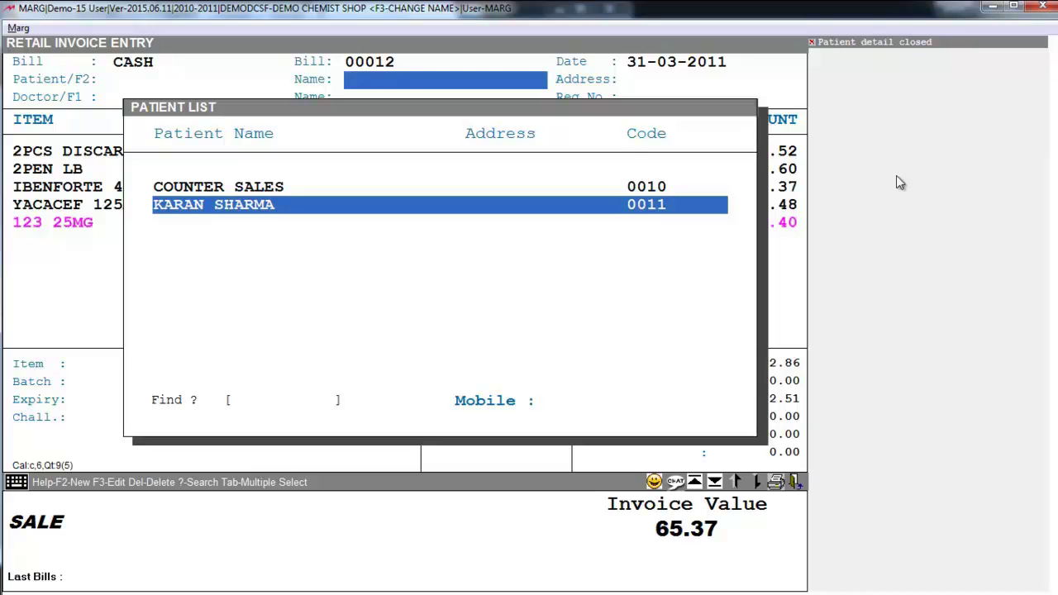
Step: Set the patient details and prescribing doctor on bill 00014, then reach the save prompt
key(F2)
key(Return)
key(Return)
key(Return)
key(Return)
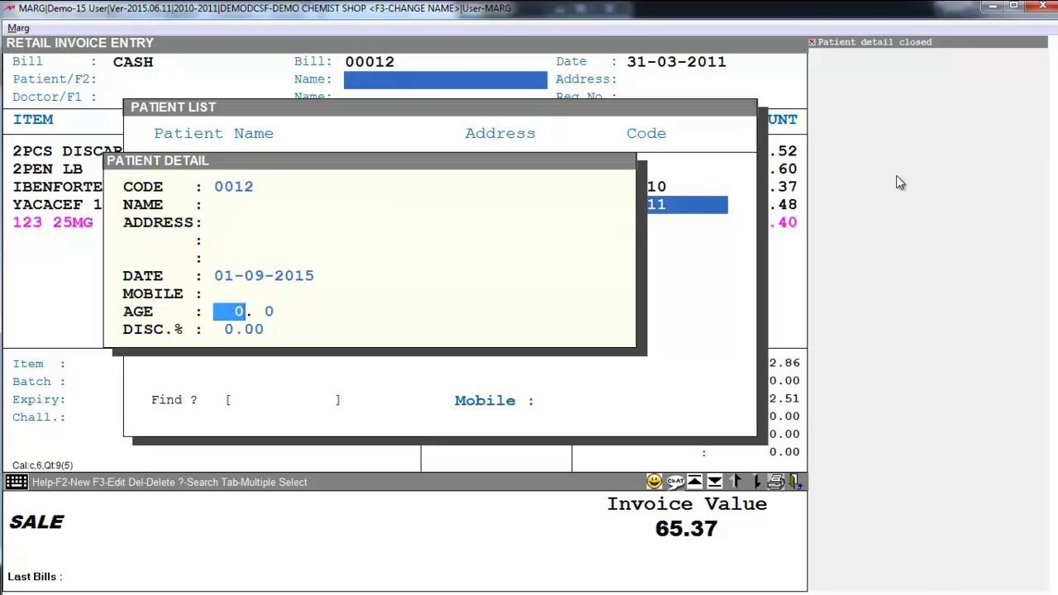
key(Return)
key(Return)
key(Down)
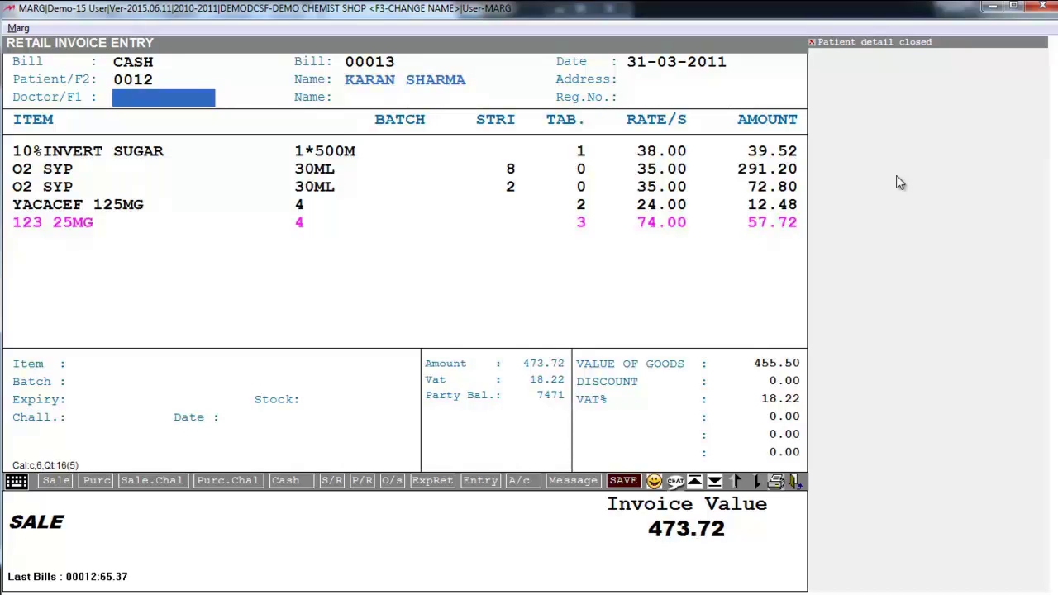
key(Return)
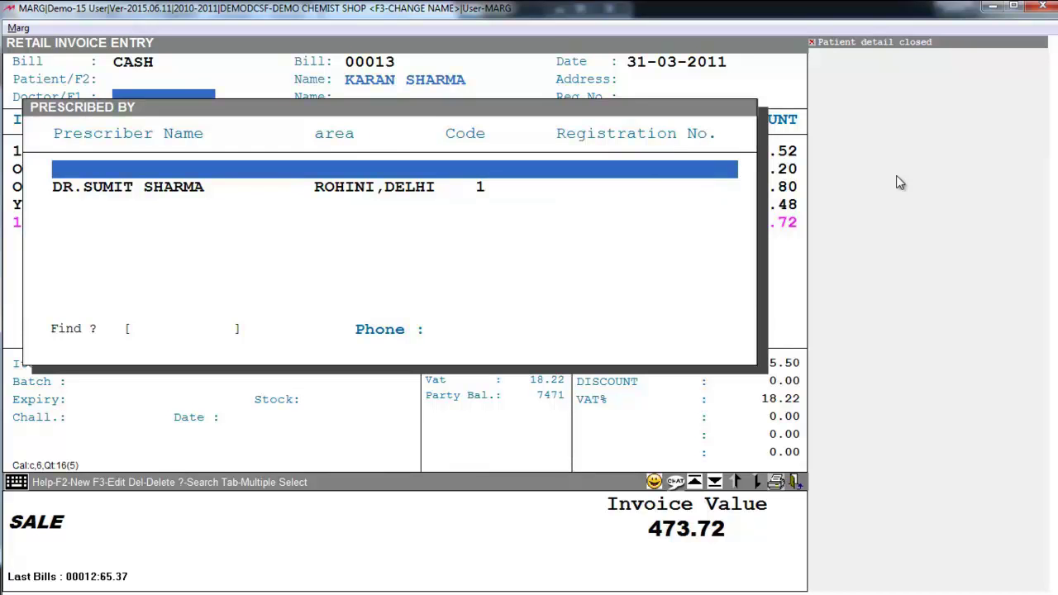
key(Return)
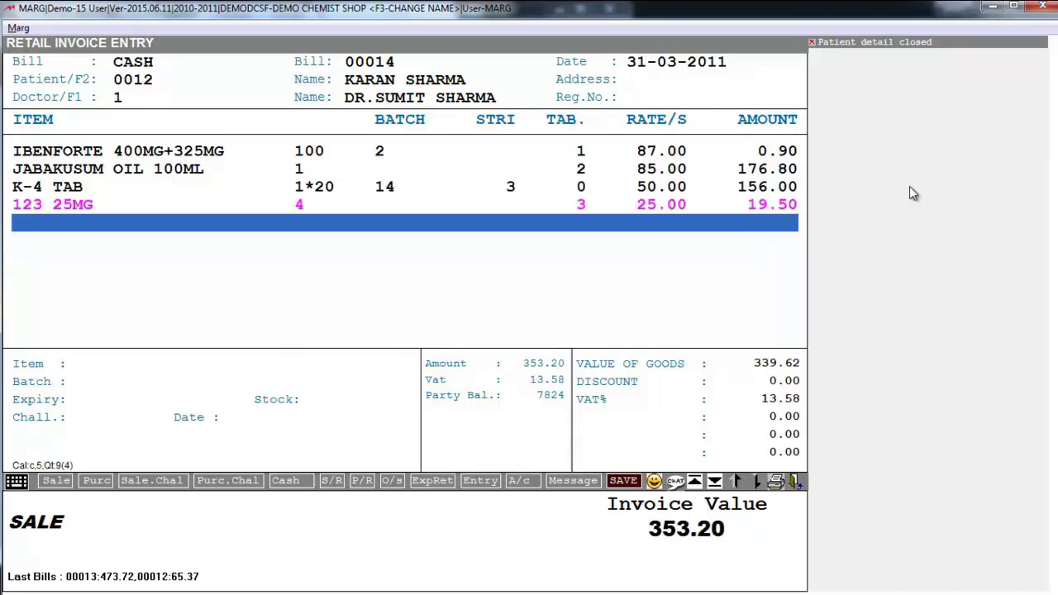
key(Return)
key(Return)
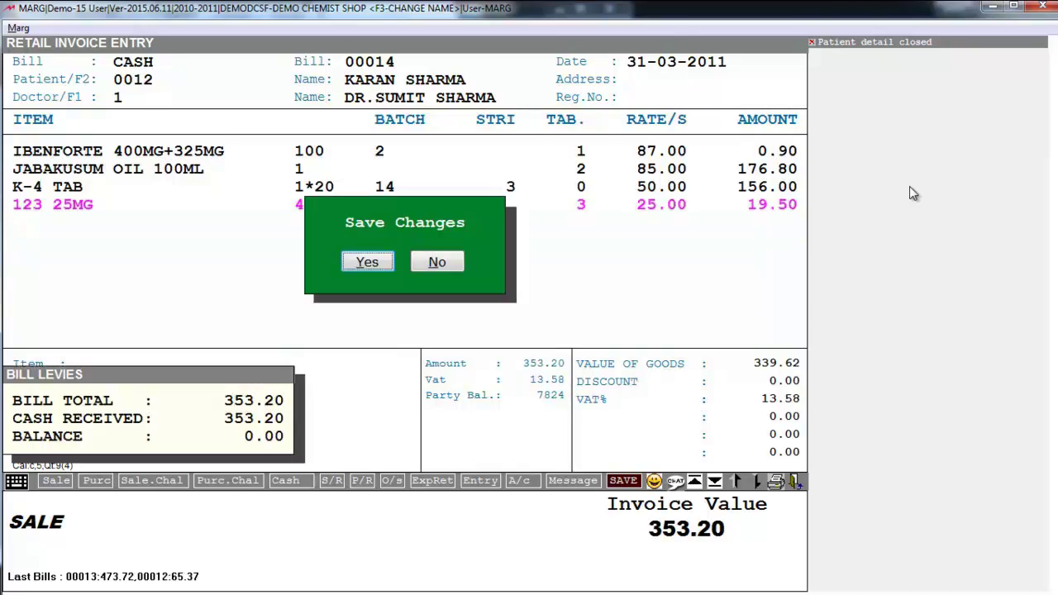
Step: Confirm saving bill 00014, returning to the DEMO CHEMIST SHOP dashboard
key(Return)
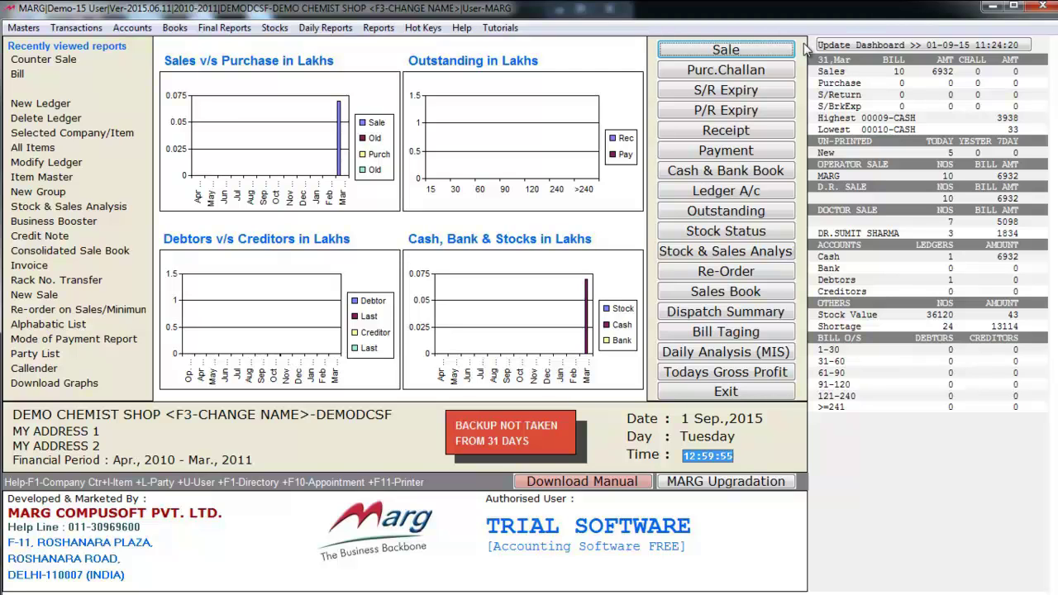
Step: Open the Counter Sale screen from Transactions > Sale
key(alt+t)
key(Right)
key(Down)
key(Down)
key(Return)
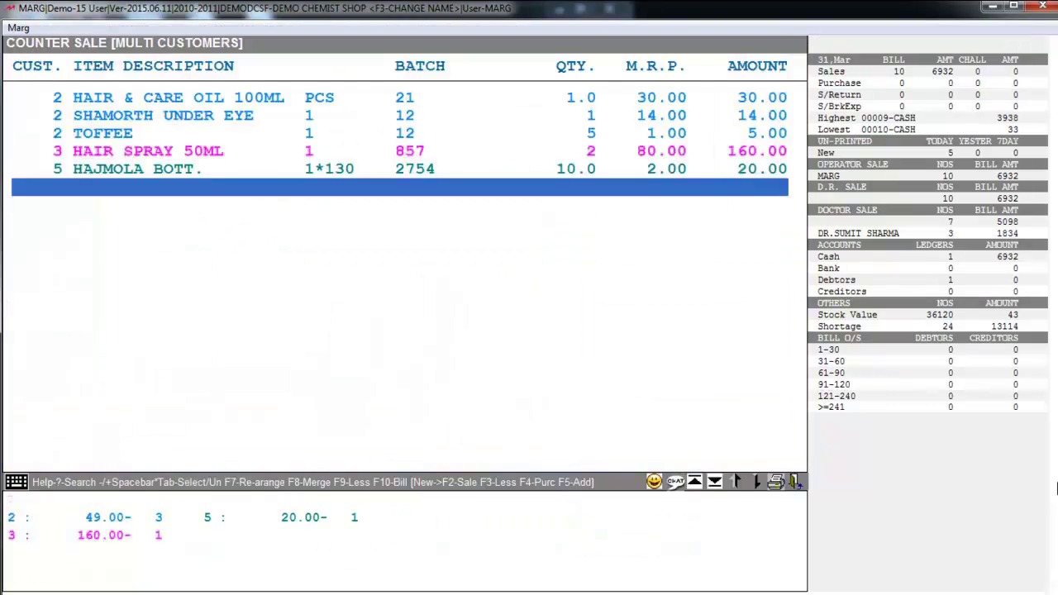
Step: Review the existing counter sale rows and start a new entry on the blank row
key(Down)
key(Down)
key(Down)
key(Down)
key(Down)
key(Down)
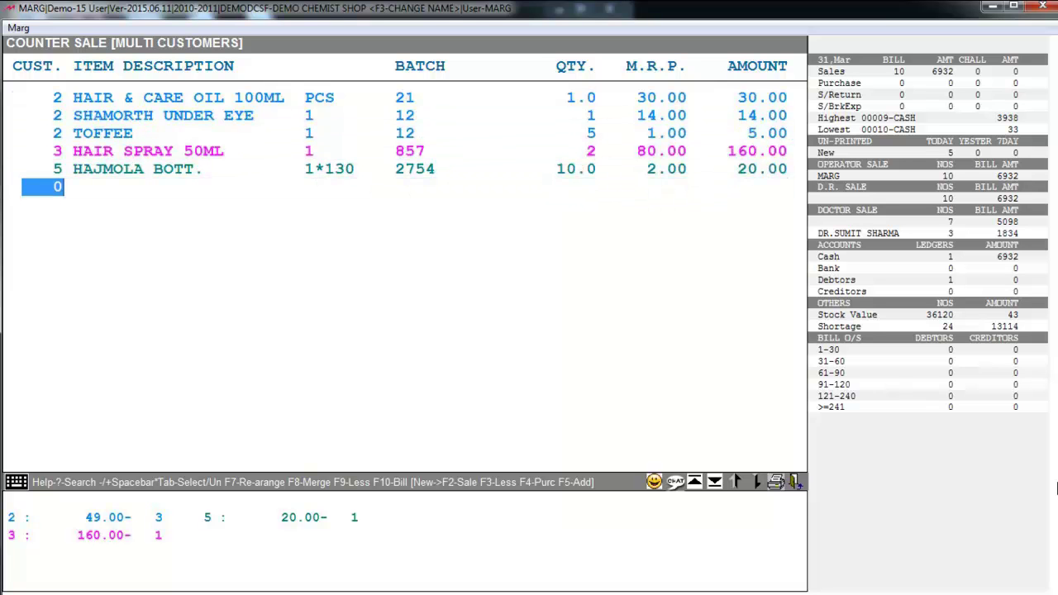
key(Up)
key(Up)
key(Up)
key(Up)
key(Down)
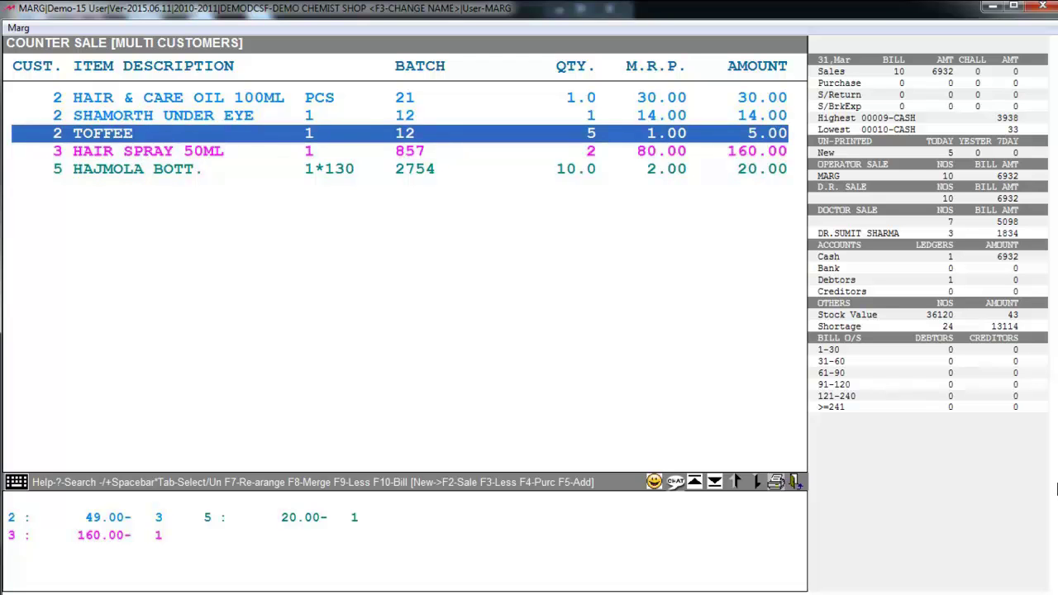
key(Down)
key(Down)
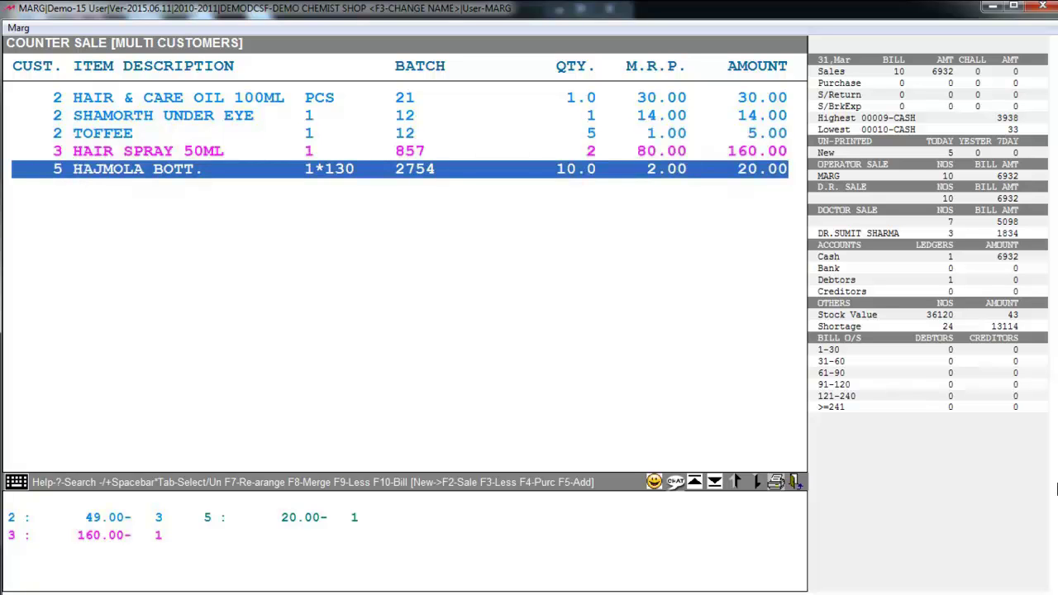
key(Down)
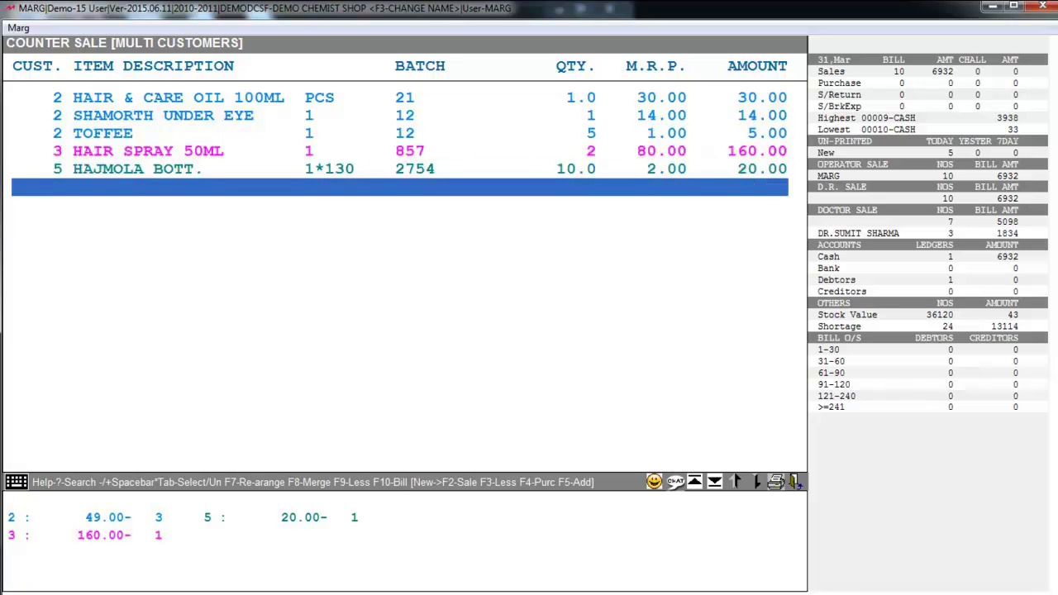
key(Return)
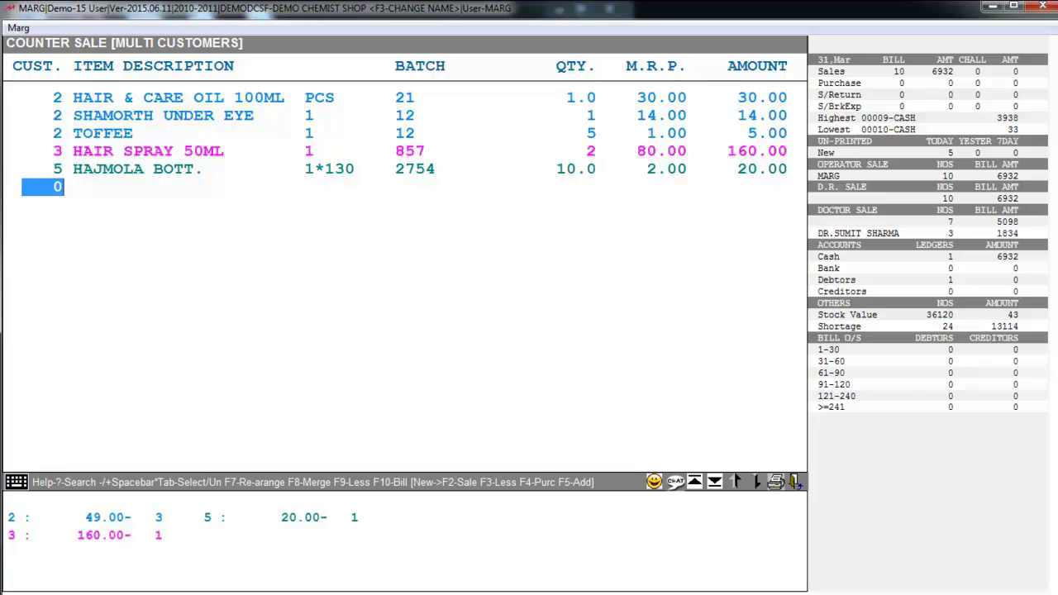
Step: Add one HALLO SHAMPOO 100ML at 20.00 for customer 1
text(1)
key(Return)
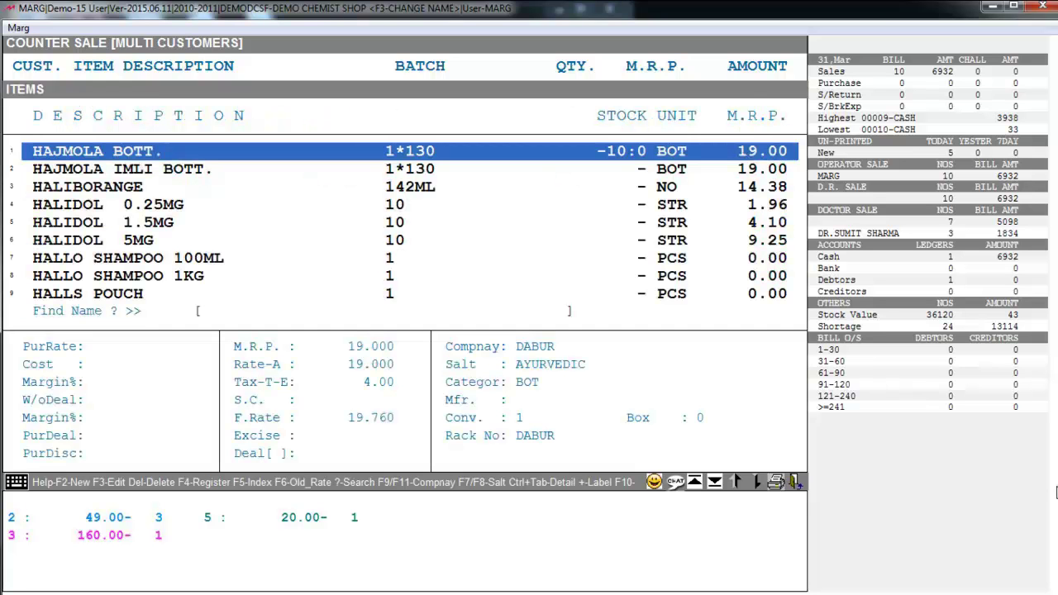
text(hallo)
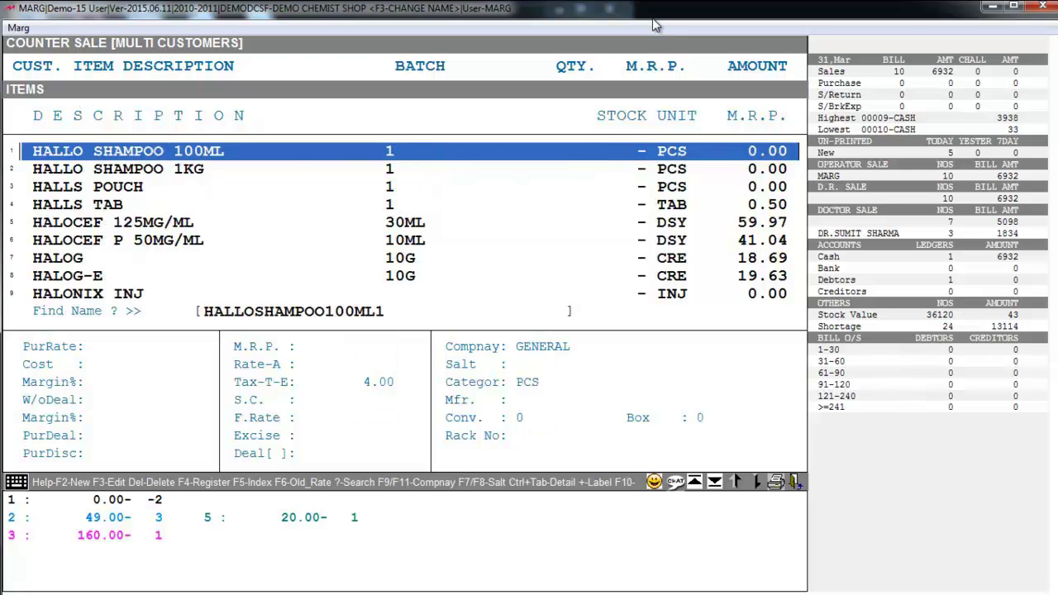
key(Return)
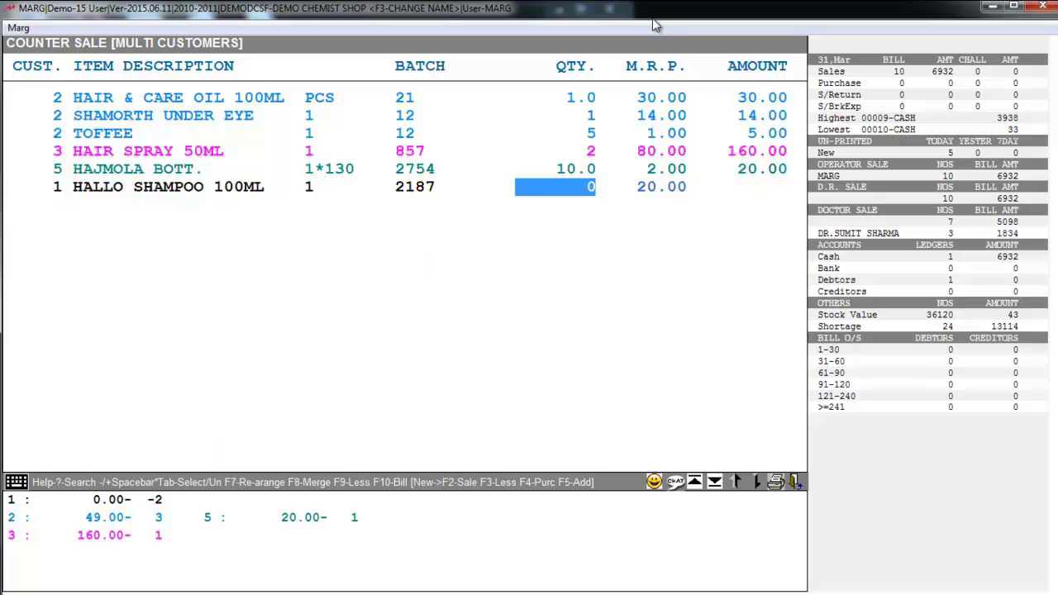
key(Return)
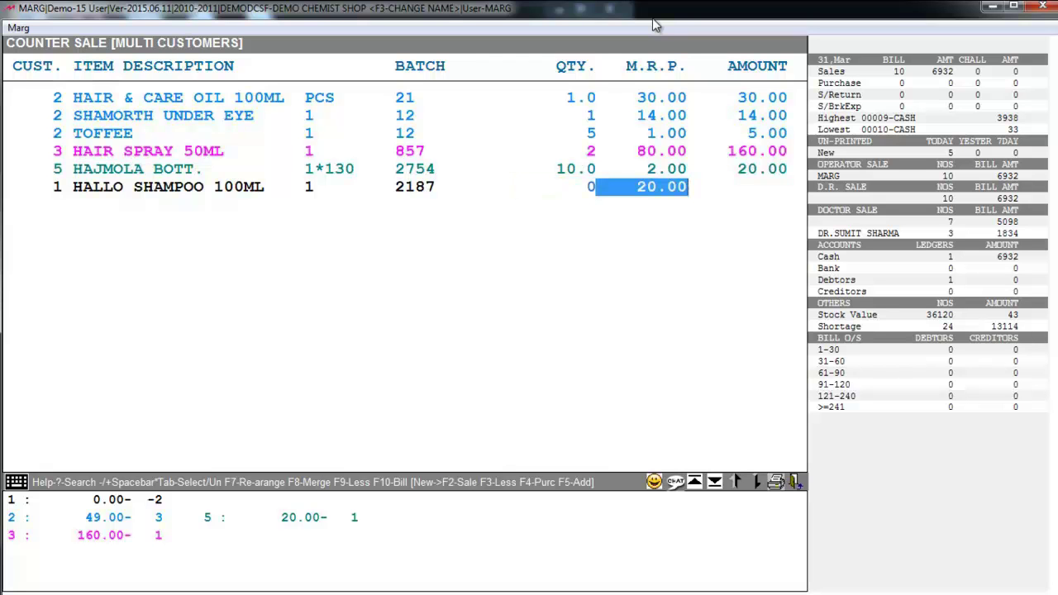
key(Return)
Step: Add two HALOCEF P 50MG/ML on a new row for customer 4
key(Up)
key(Up)
key(Up)
key(Up)
key(Up)
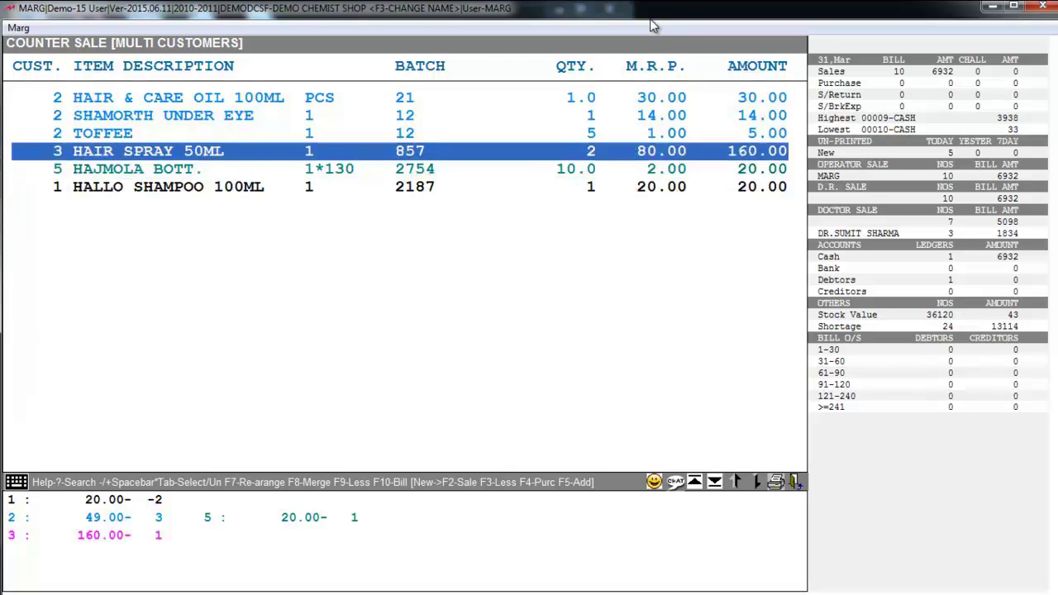
key(Down)
key(Down)
key(Down)
key(Down)
key(Down)
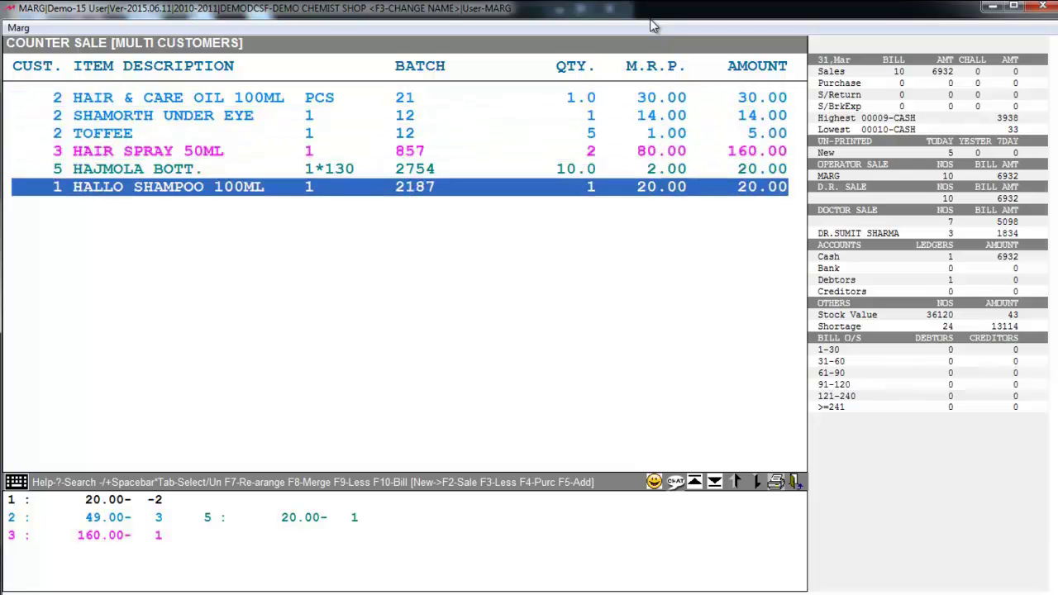
key(Up)
key(Up)
key(Down)
key(Down)
key(Down)
text(4)
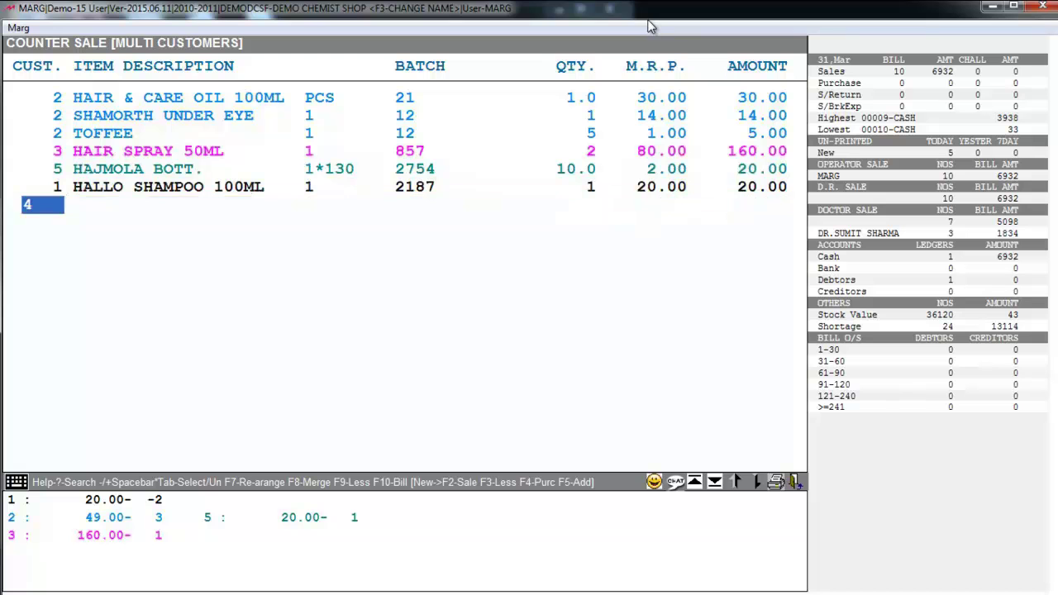
key(Return)
key(Return)
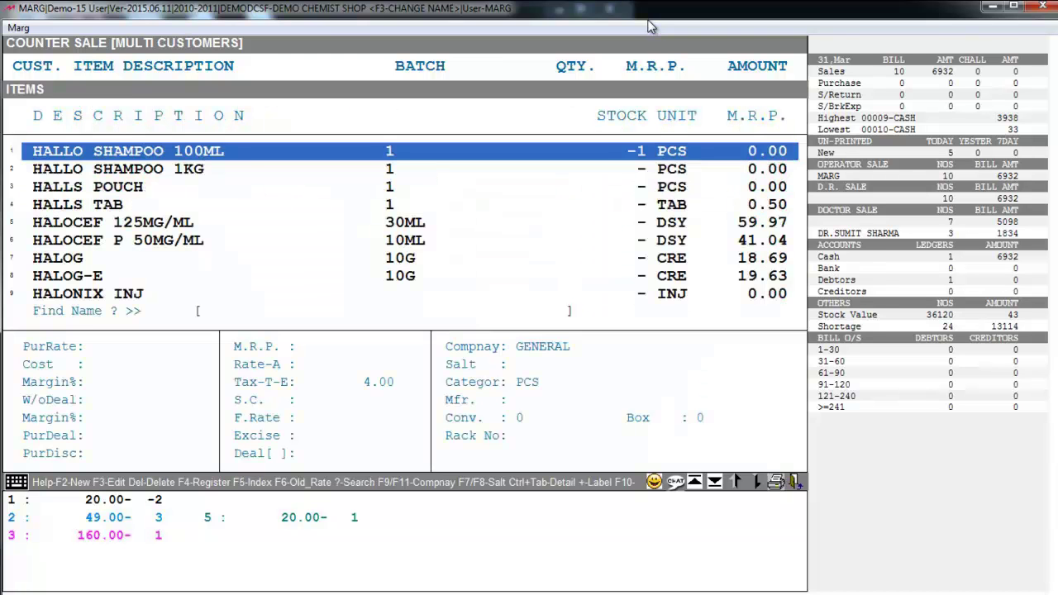
key(Down)
key(Down)
key(Down)
key(Down)
key(Down)
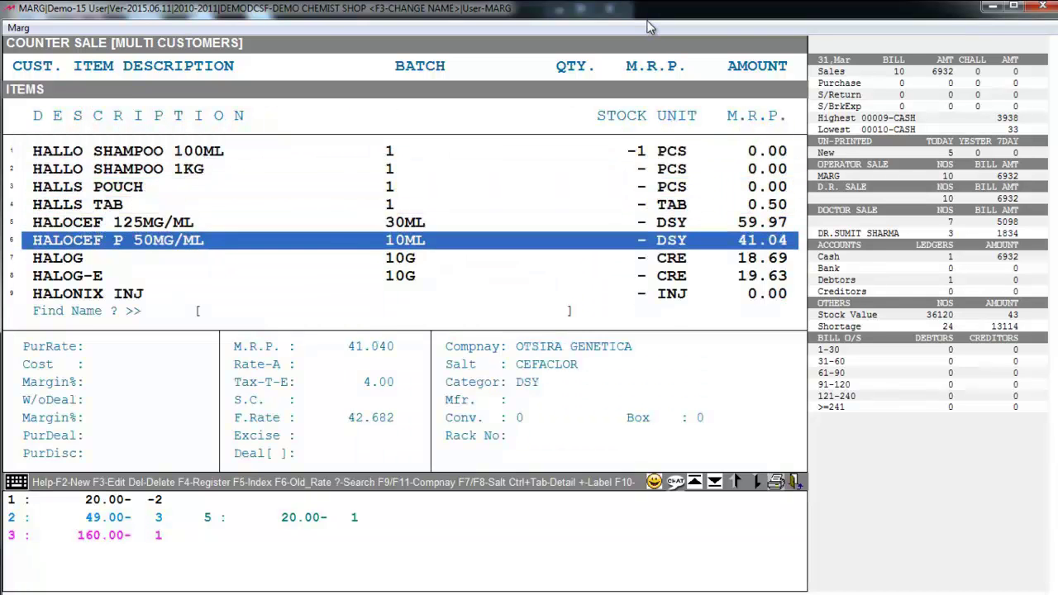
key(Return)
text(2)
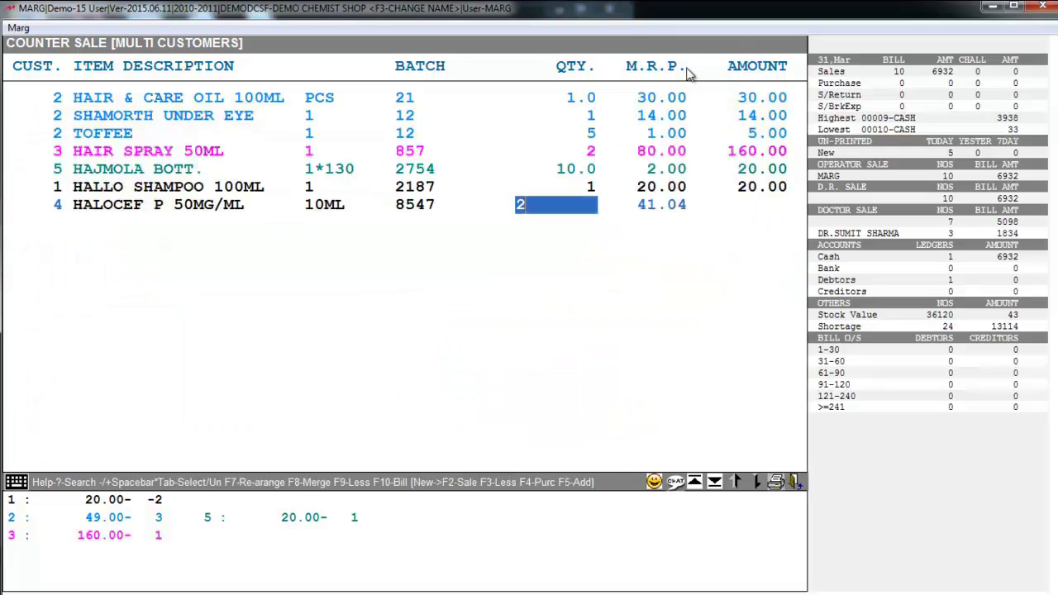
key(Return)
key(Return)
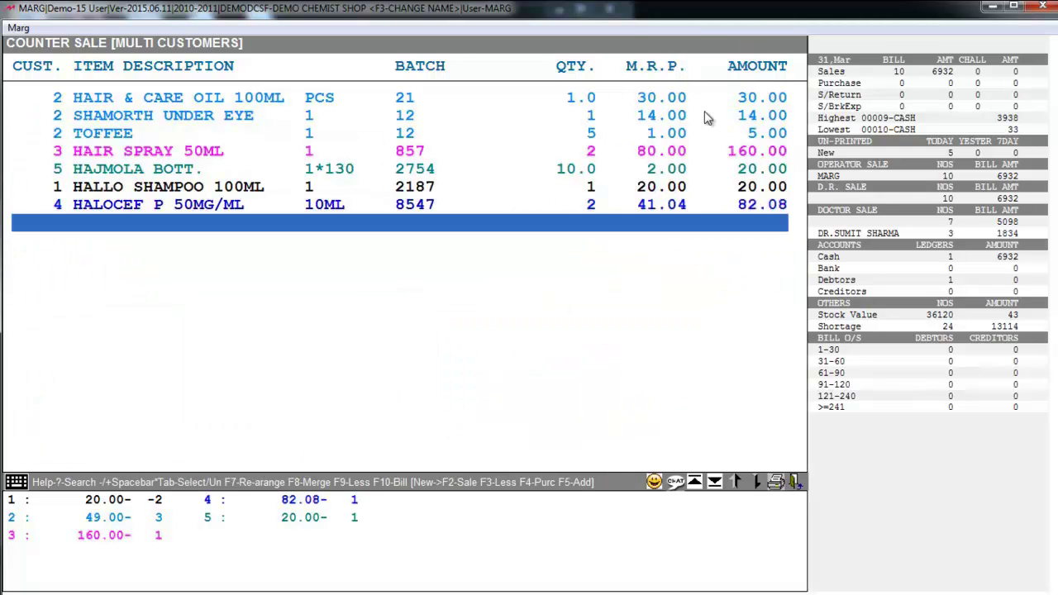
key(Up)
key(Up)
key(Up)
key(Up)
key(Up)
key(Up)
key(Up)
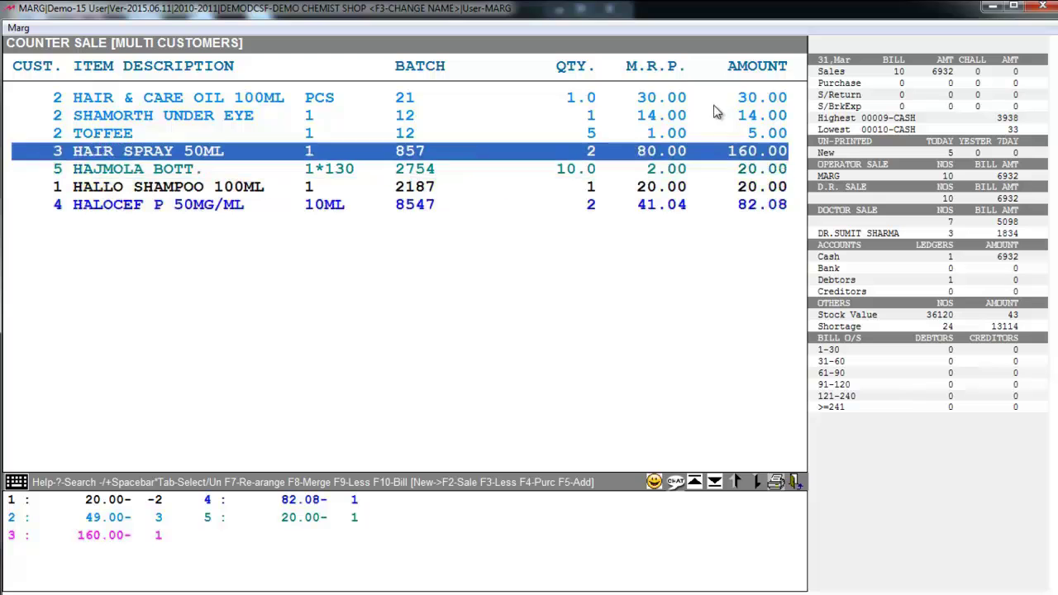
key(Down)
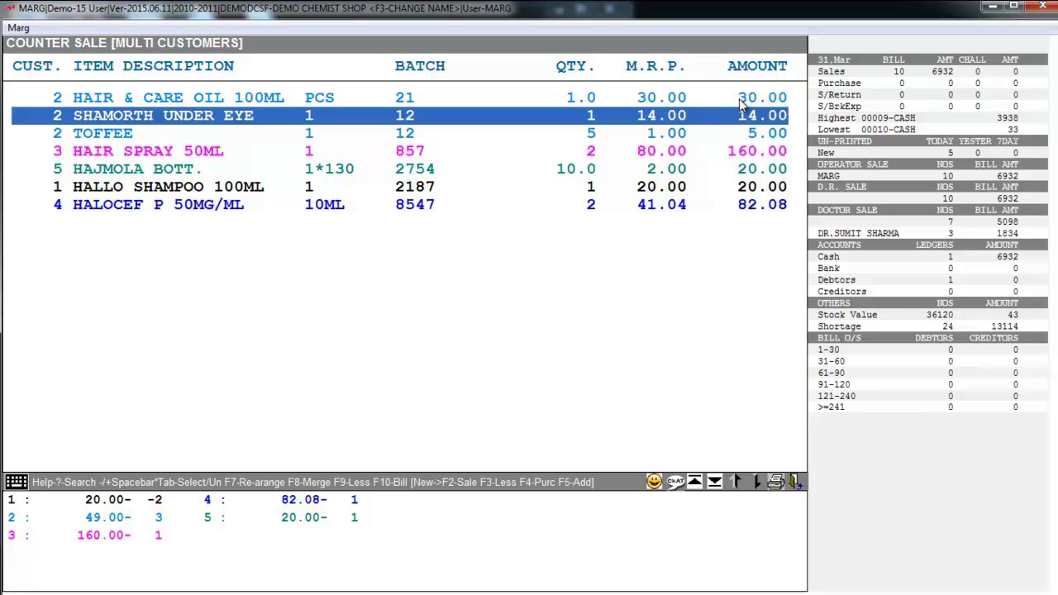
Step: Use F10 (Bill) to bring up the Convert Bill dialog
key(F10)
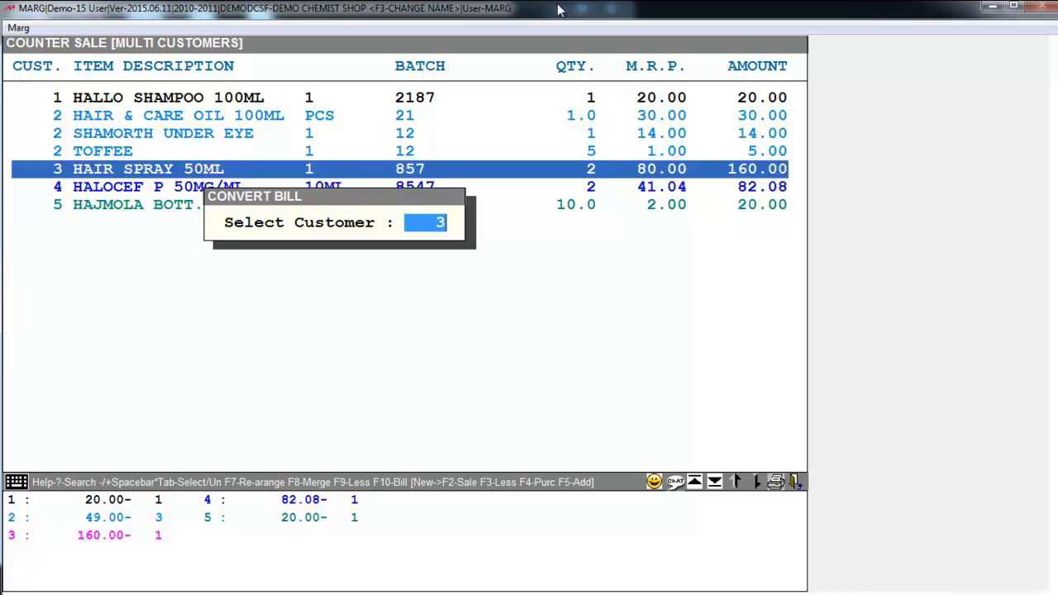
Step: Convert customer 1's HALLO SHAMPOO into bill 00016 for the debtor ledger, skip patient and doctor, and save
text(1)
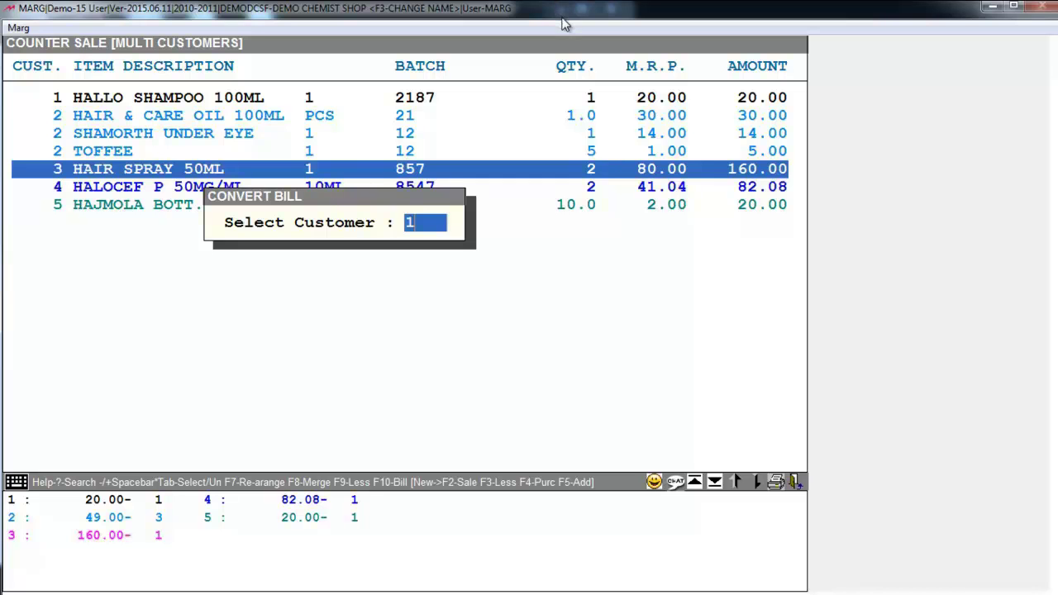
key(Return)
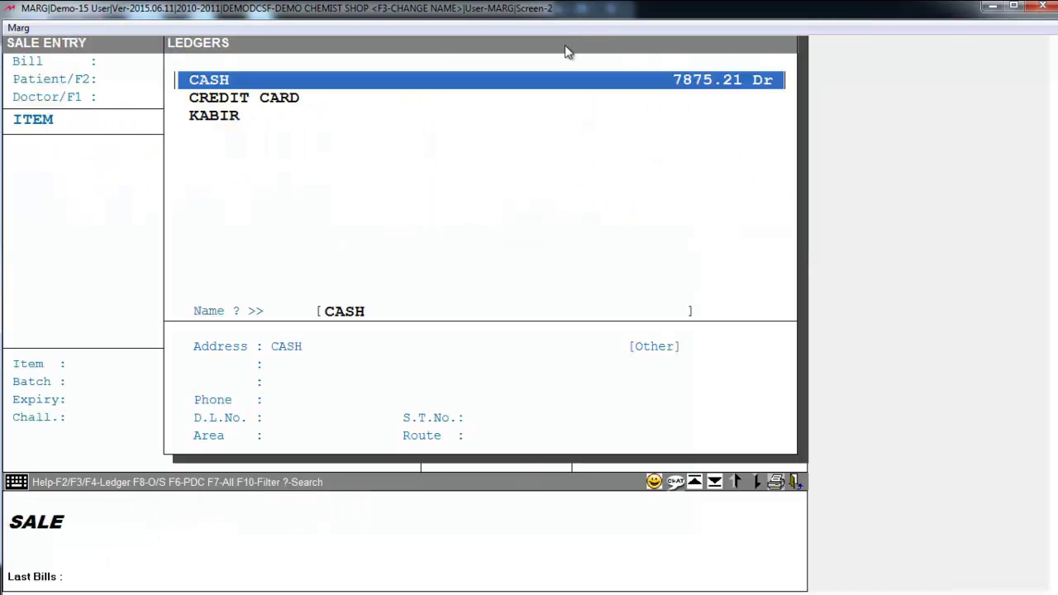
key(Up)
key(Up)
key(Down)
key(Down)
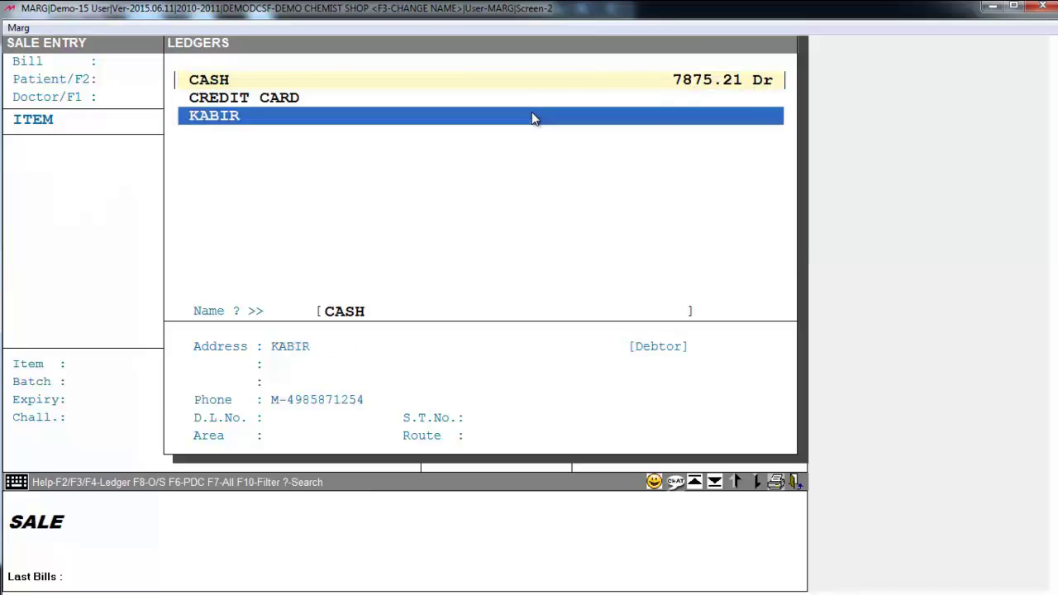
key(Return)
key(Down)
key(Down)
key(Escape)
key(Return)
key(Return)
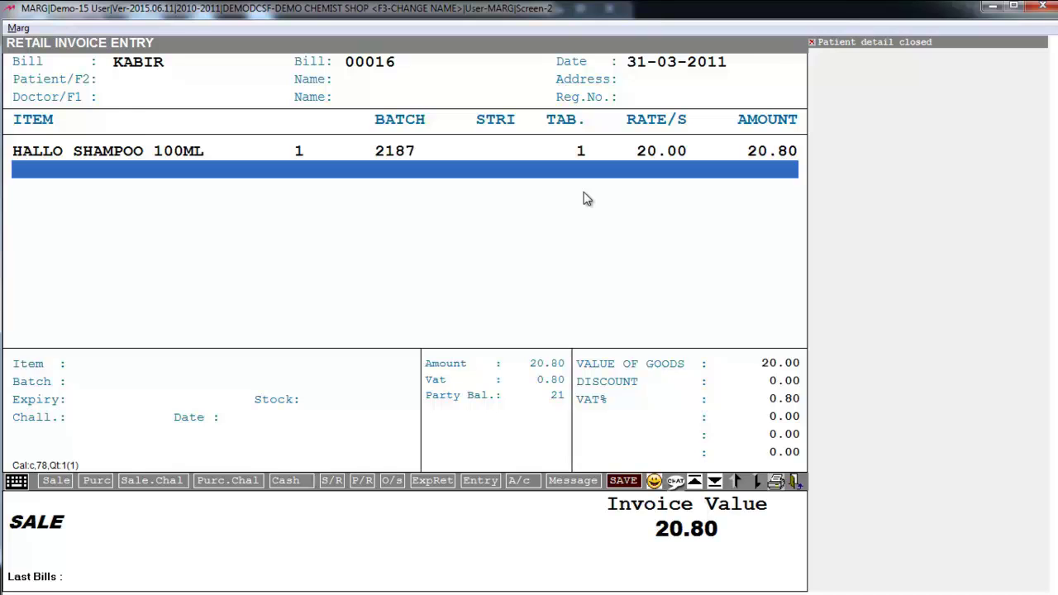
key(ctrl+w)
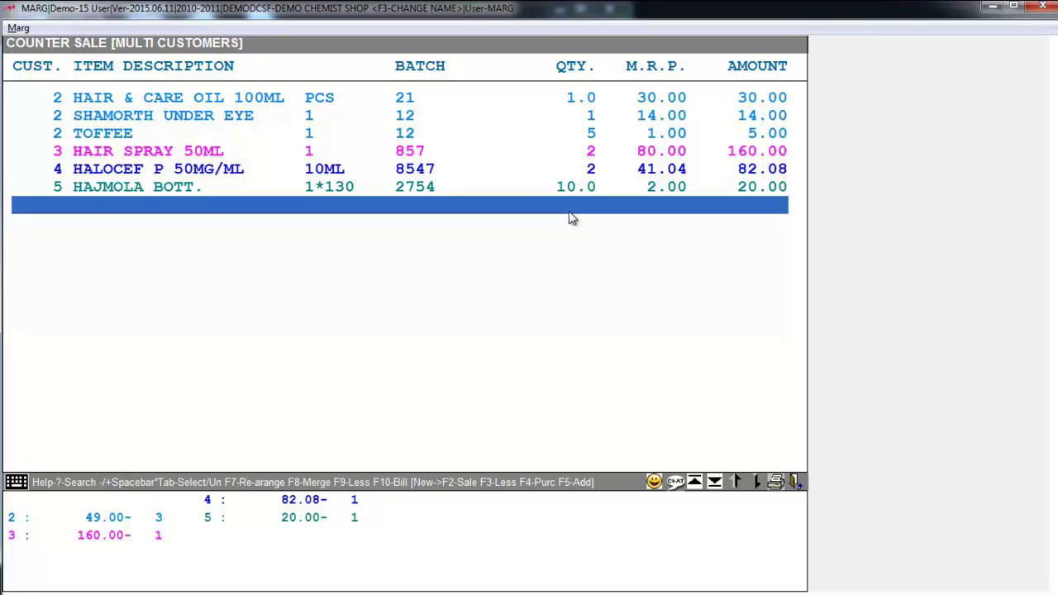
Step: Merge customer 2's items into customer 3 with F8
key(F8)
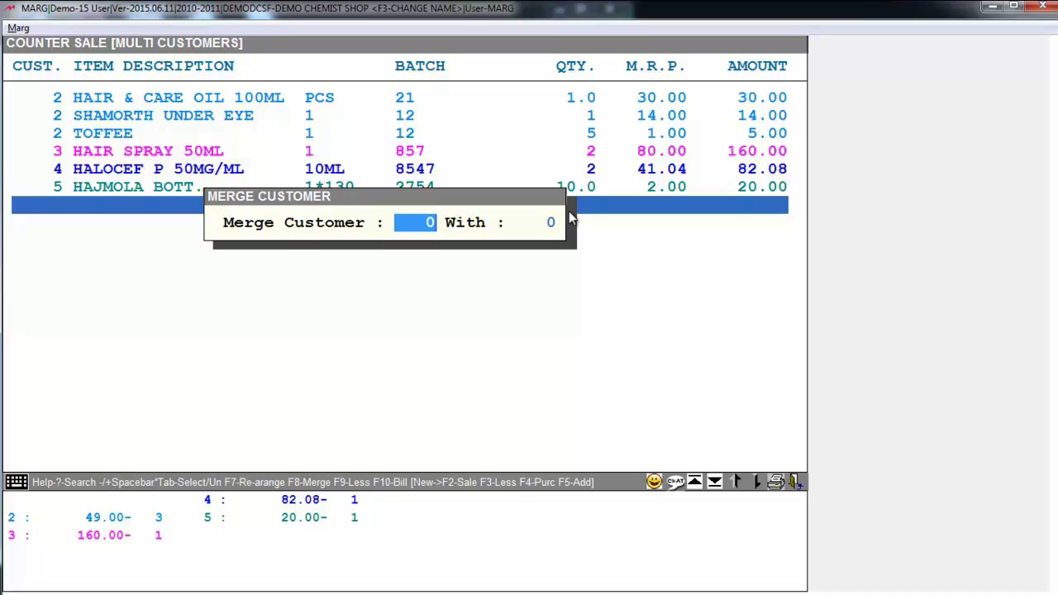
text(2)
key(Return)
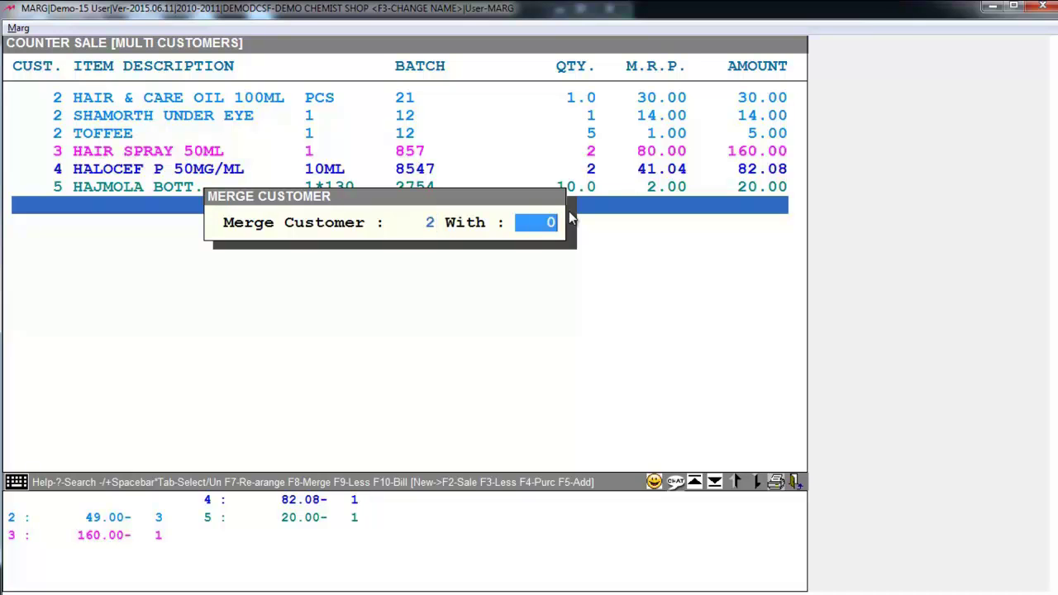
text(3)
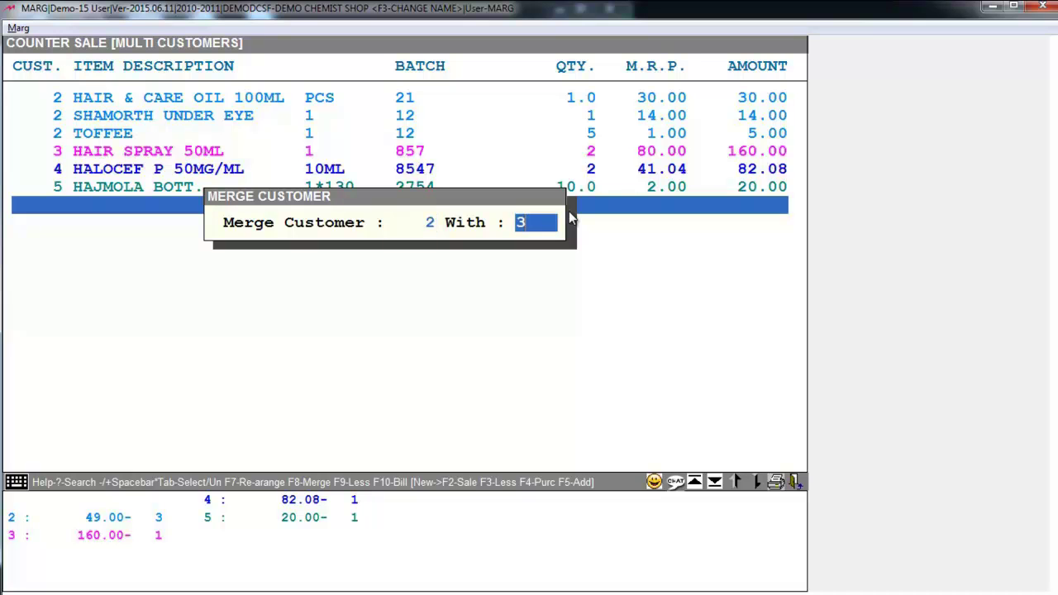
key(Return)
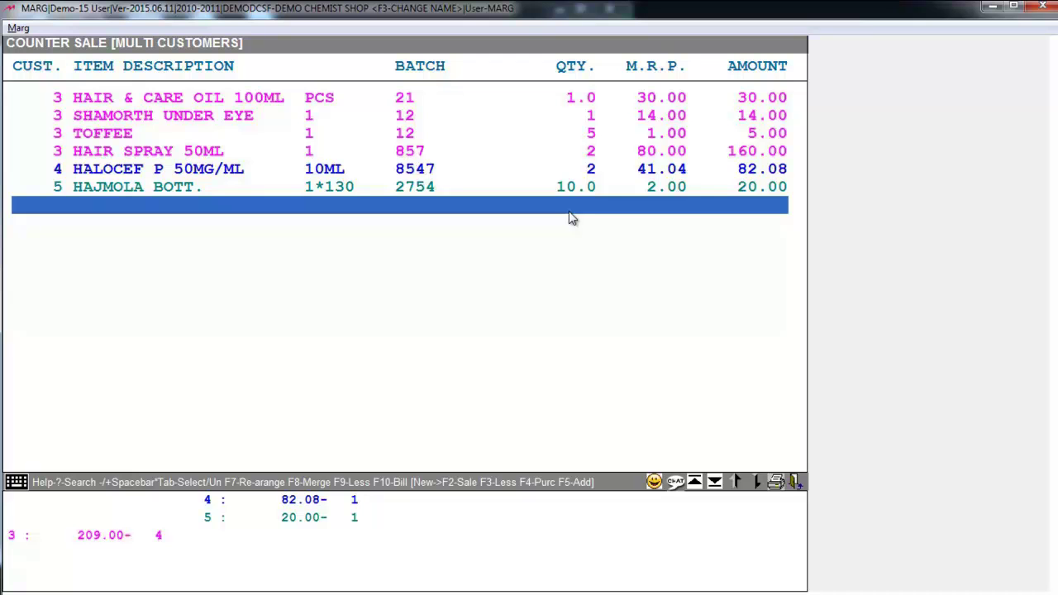
Step: Merge customer 3's items into customer 4
key(F8)
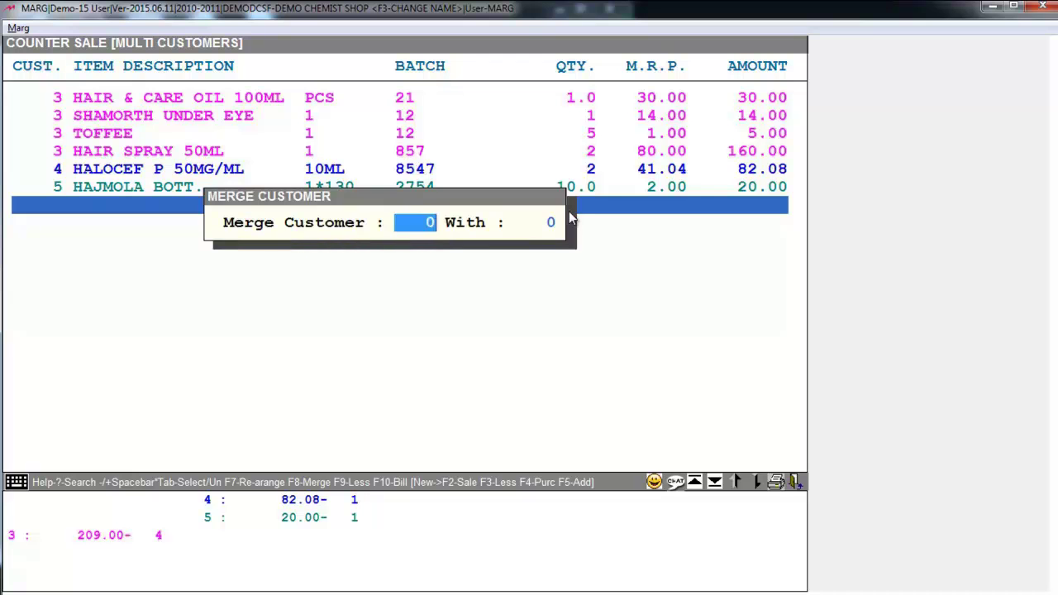
text(3)
key(Return)
text(4)
key(Return)
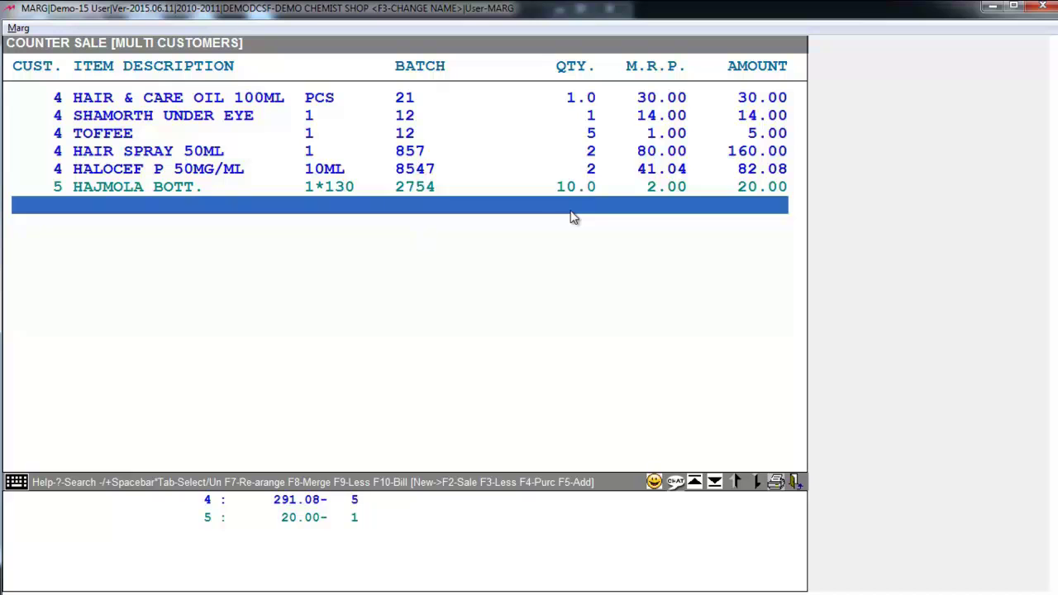
Step: Merge customer 4's items into customer 5
key(F8)
text(4)
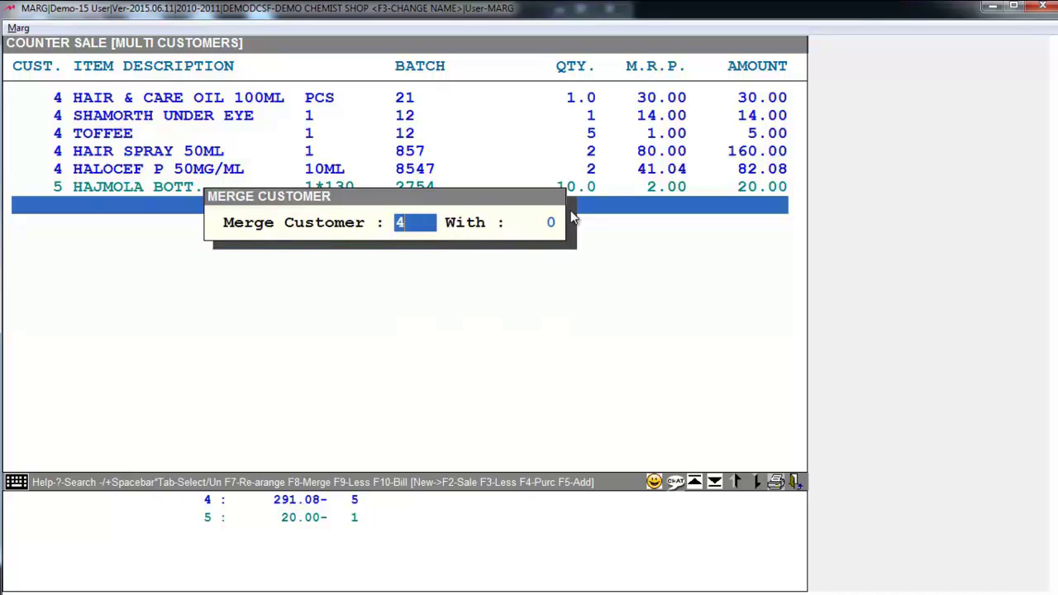
key(Return)
text(5)
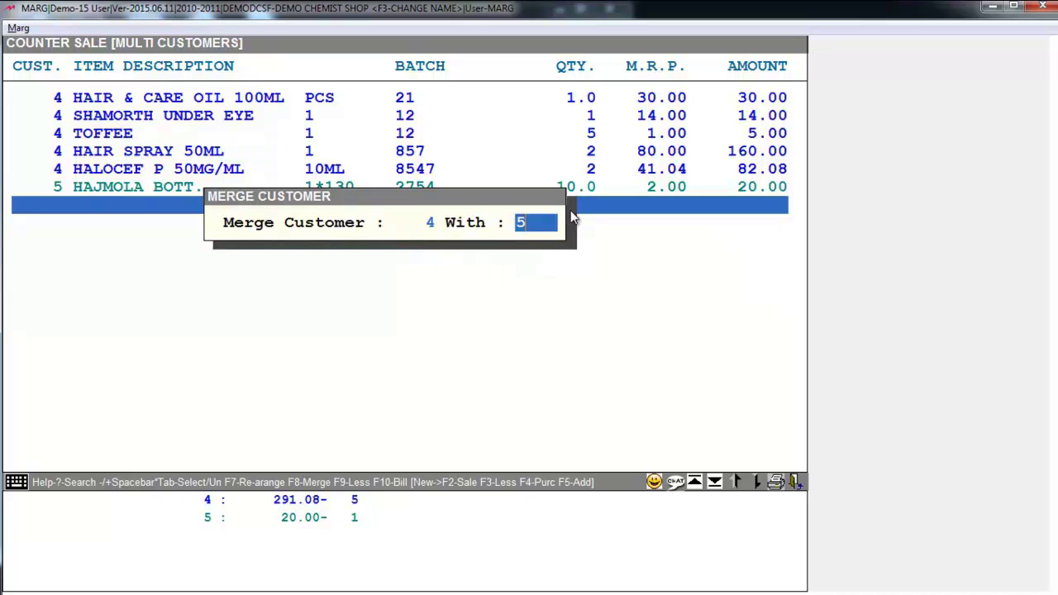
key(Return)
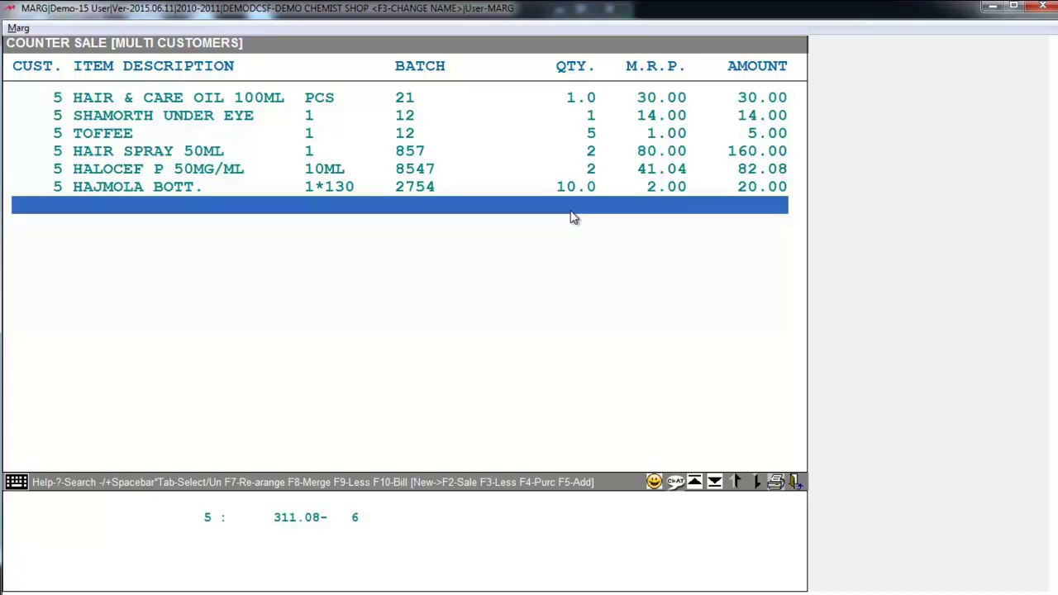
Step: Convert counter-sale customer 5's items into CASH bill 00017 for 323.52 and save it
key(F10)
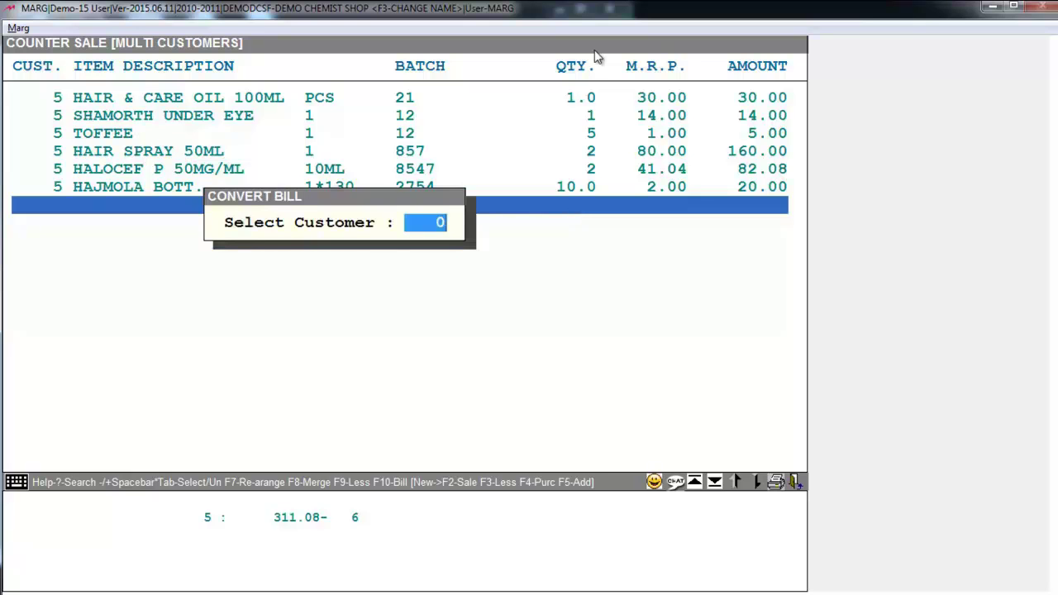
text(5)
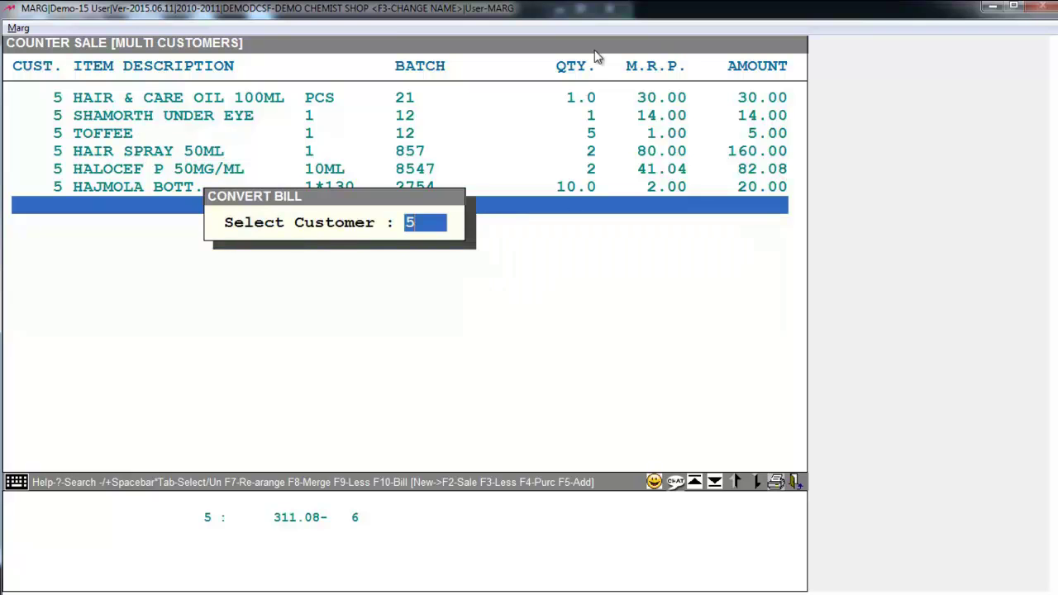
key(Return)
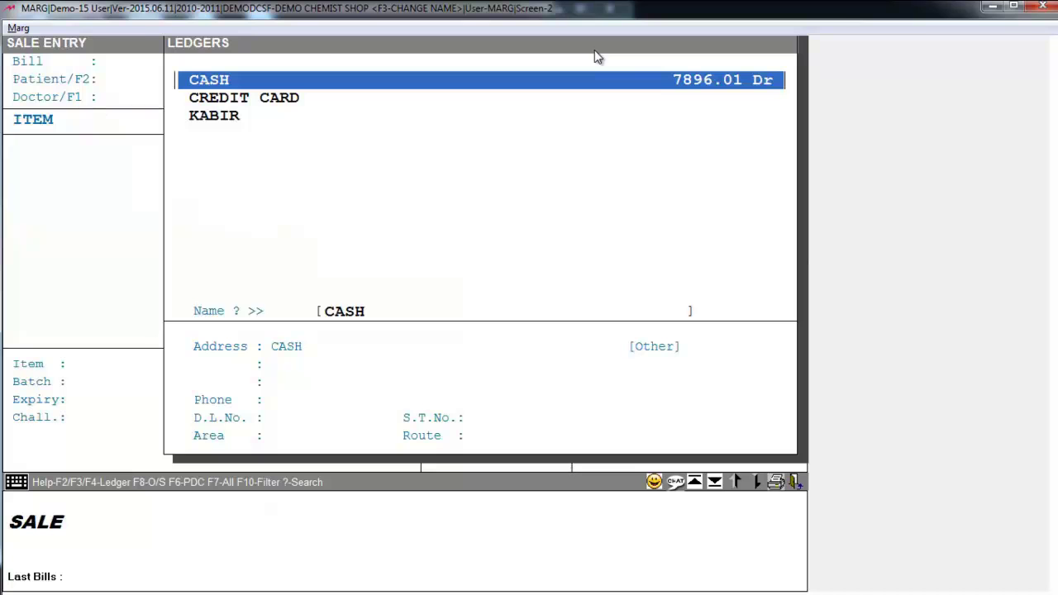
key(Return)
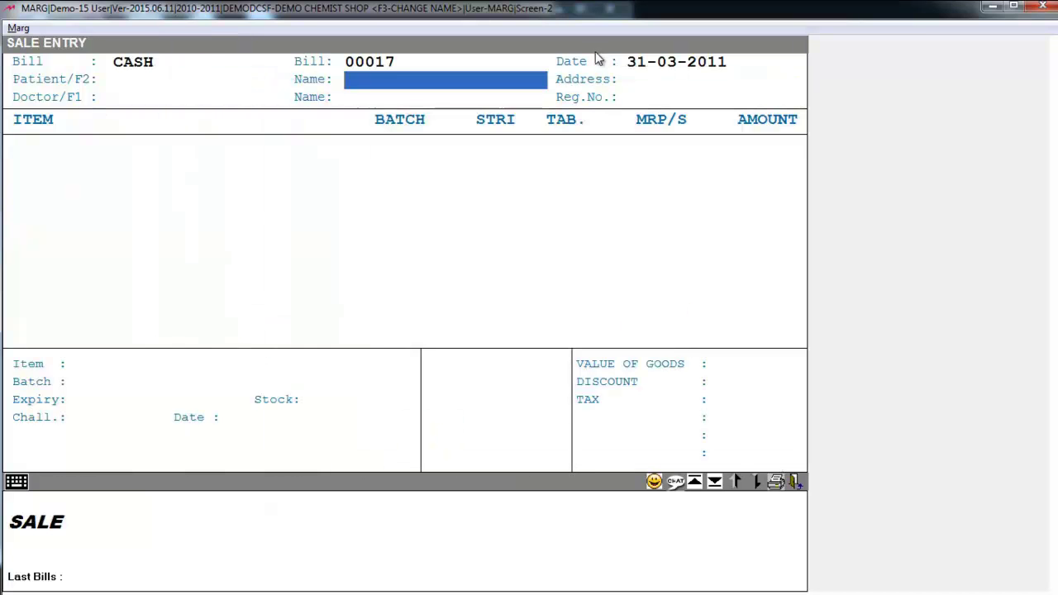
key(Return)
key(Return)
key(Return)
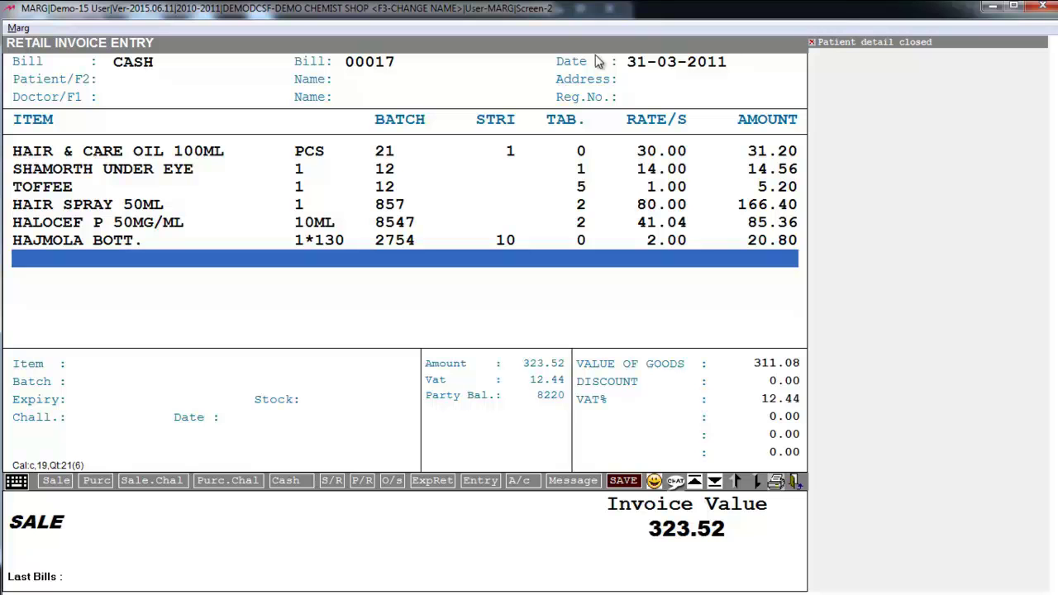
key(Escape)
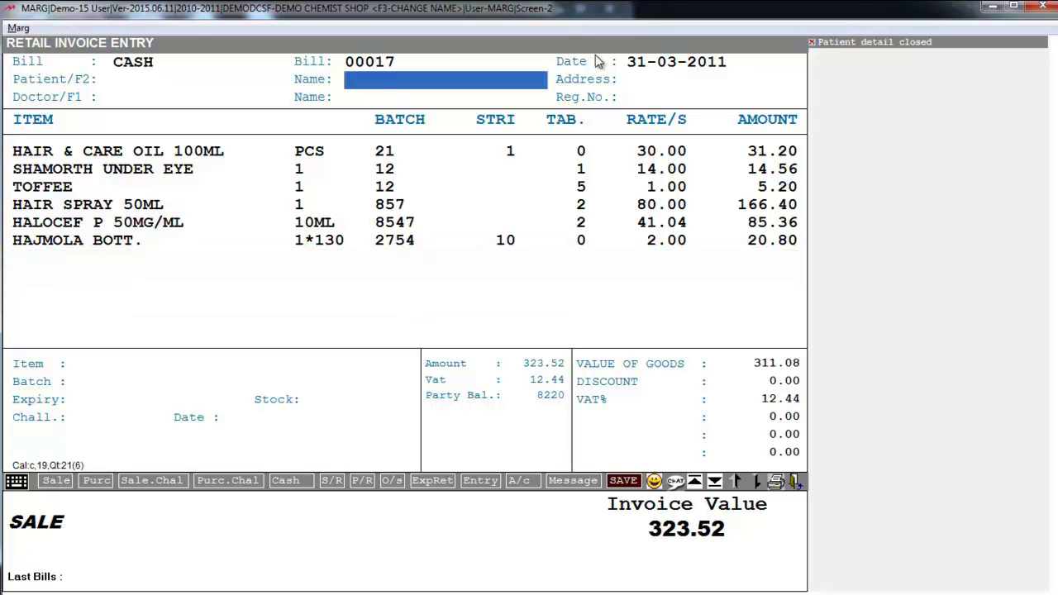
key(Return)
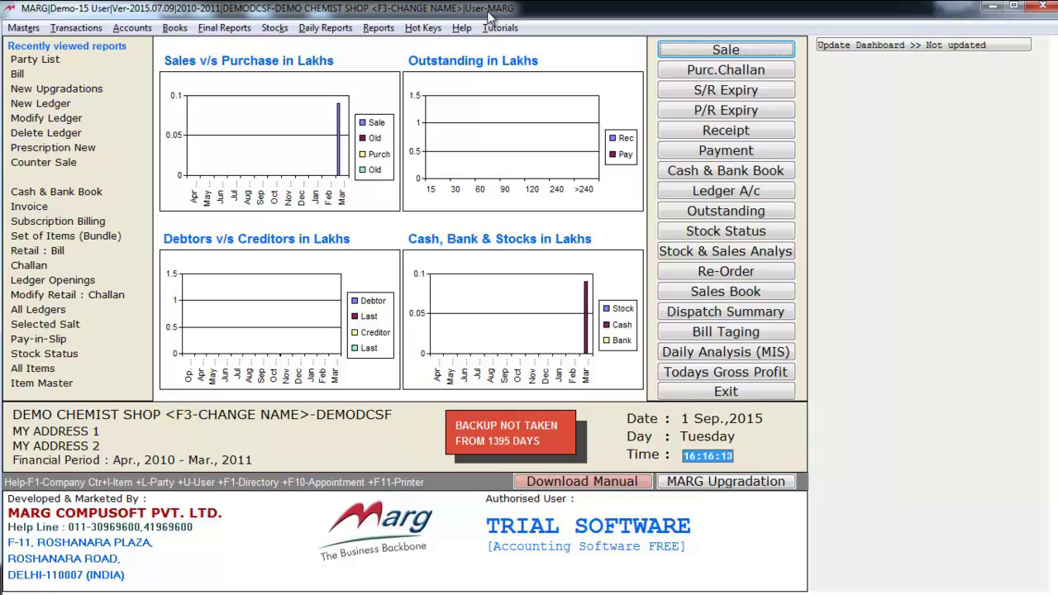
Step: Start a new sale bill with CASH as the party ledger
click(685, 56)
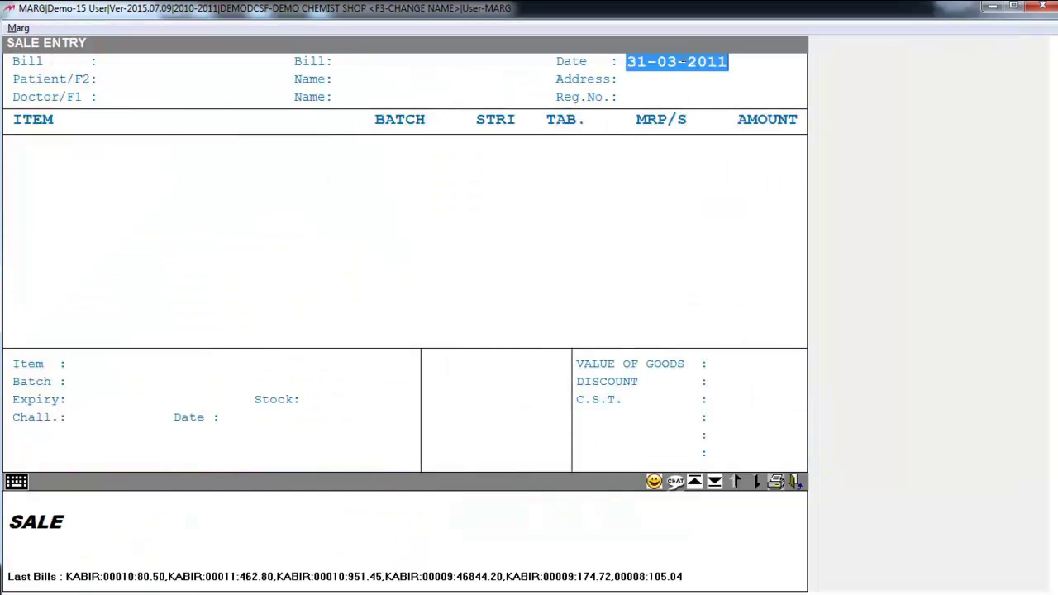
key(Return)
key(Up)
key(Up)
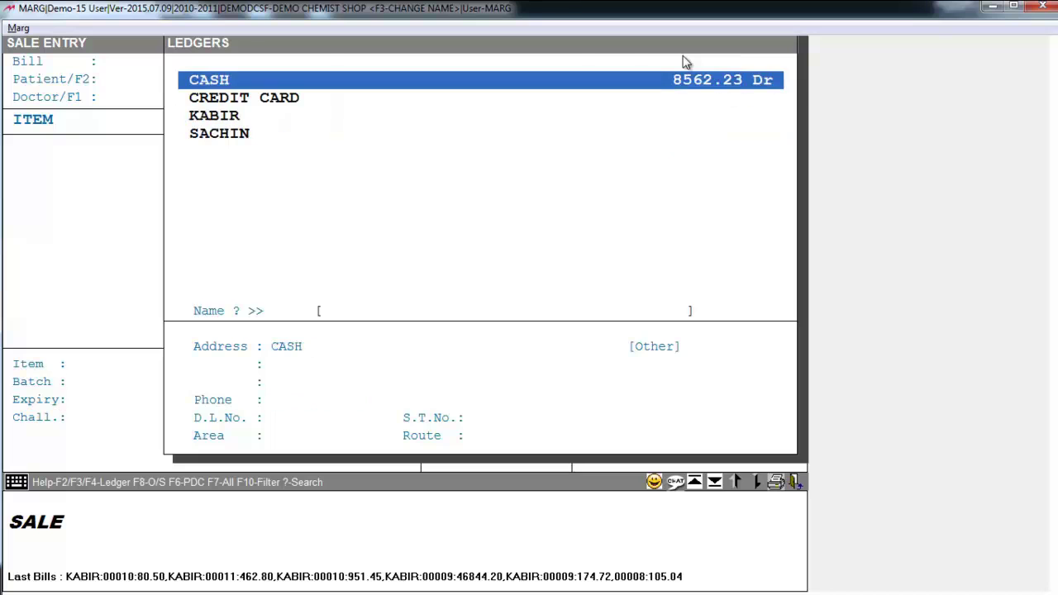
key(Return)
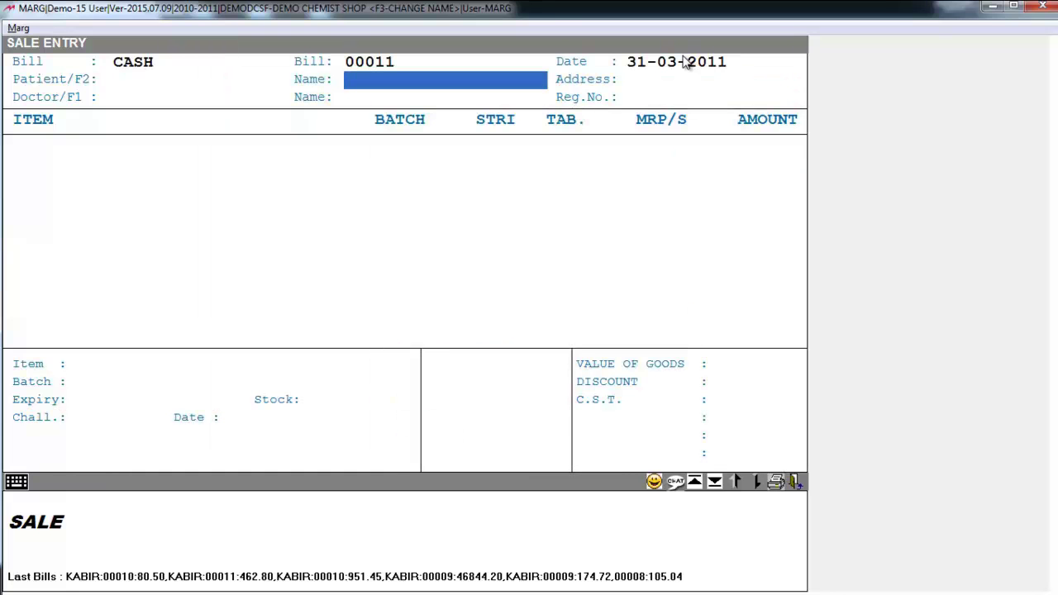
key(Return)
key(Return)
key(Return)
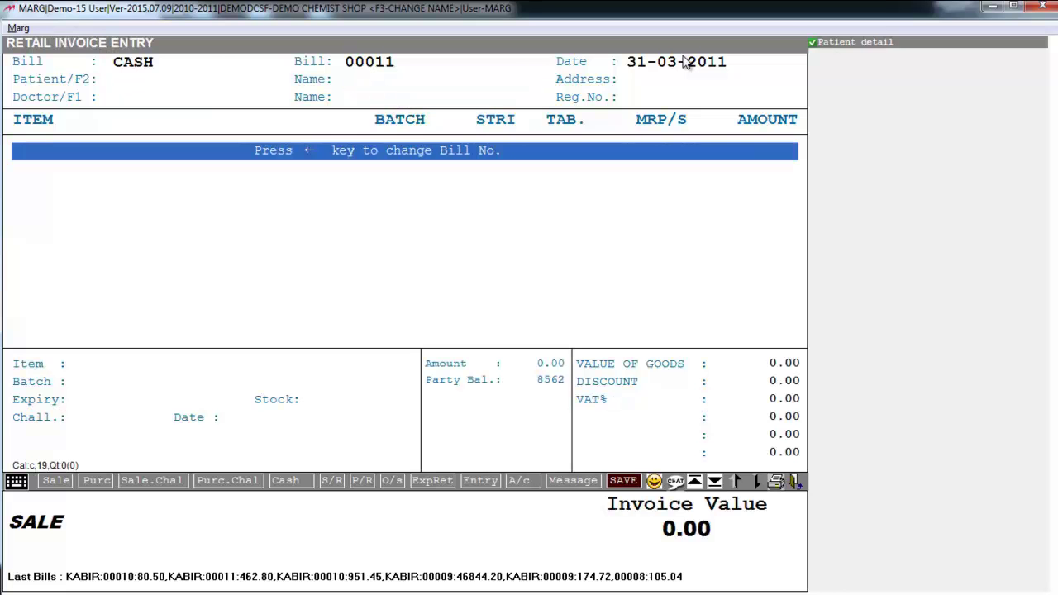
Step: Add 2MOLAR 1/6 from batch 21 with quantity 2
key(Return)
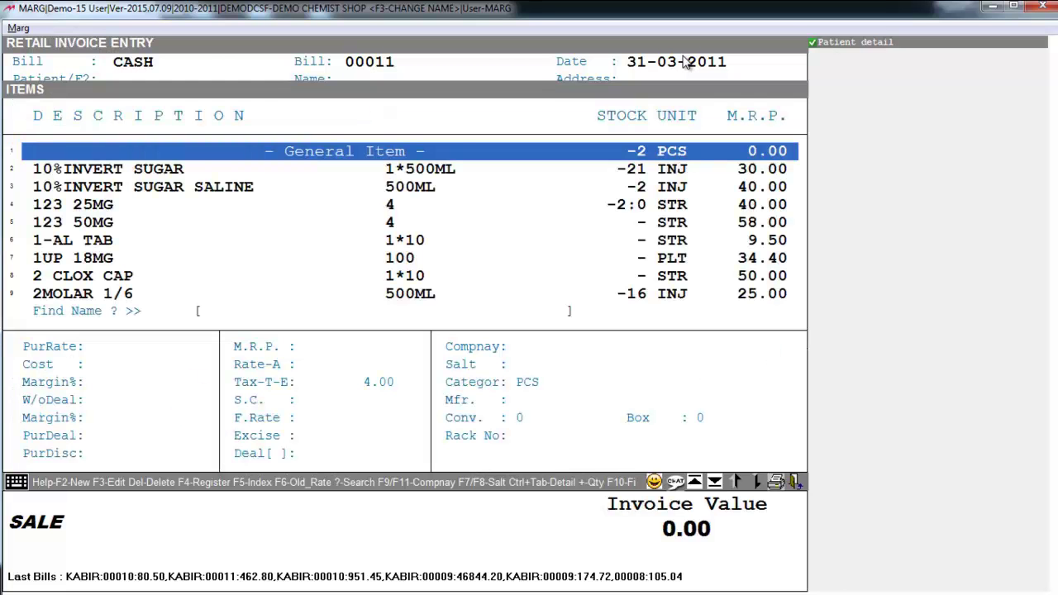
key(Down)
key(Down)
key(Down)
key(Down)
key(Down)
key(Down)
key(Down)
key(Down)
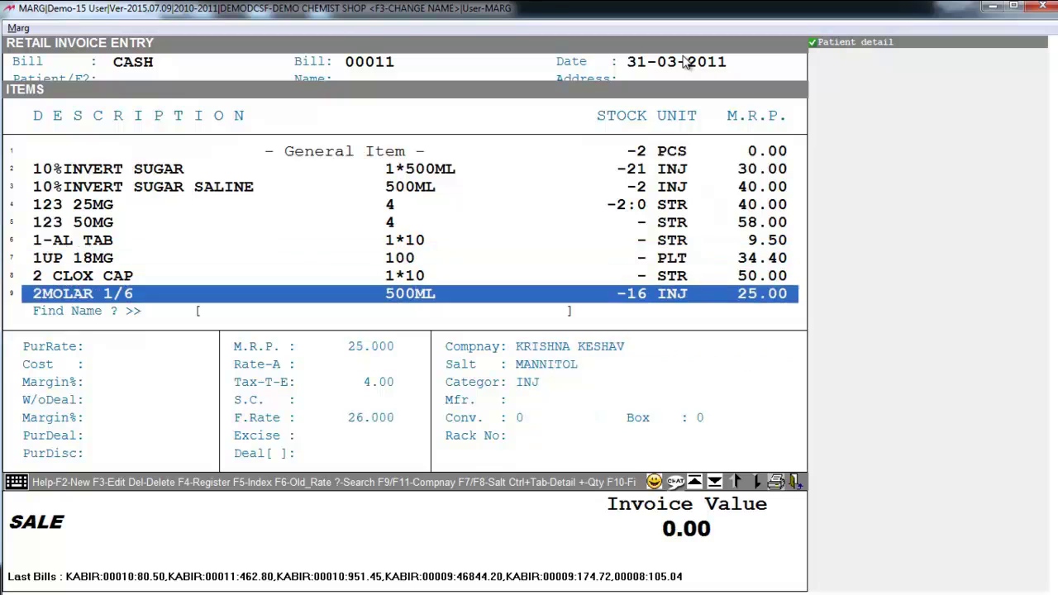
key(Return)
key(Return)
text(2)
key(Return)
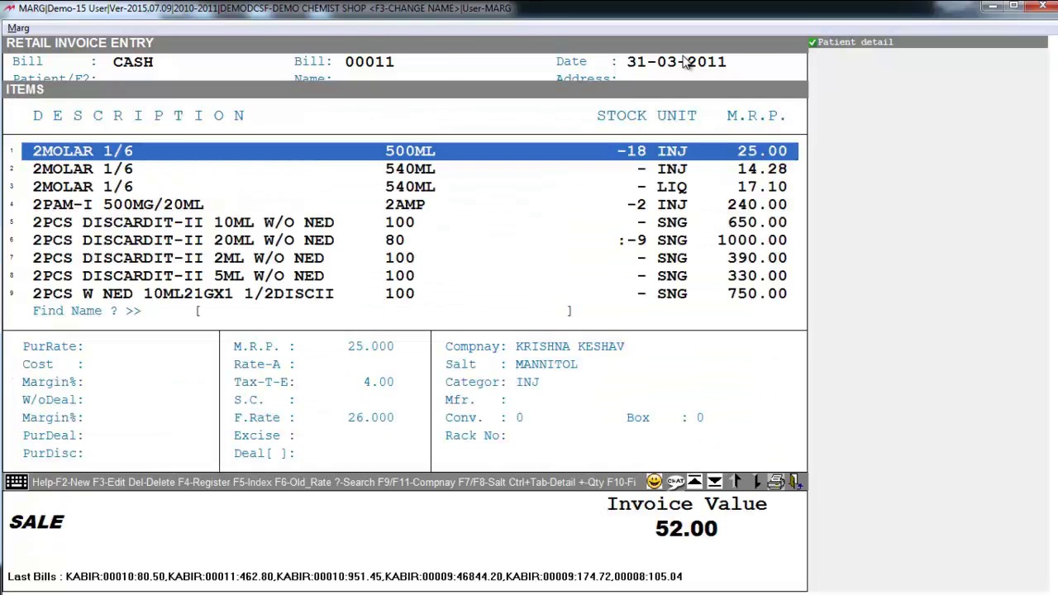
text(P)
key(Down)
key(Down)
key(Down)
Step: Add P-125 250MG and 2PAM-I 500MG/20ML, quantity 1 each, bringing the bill to 302.07
key(Return)
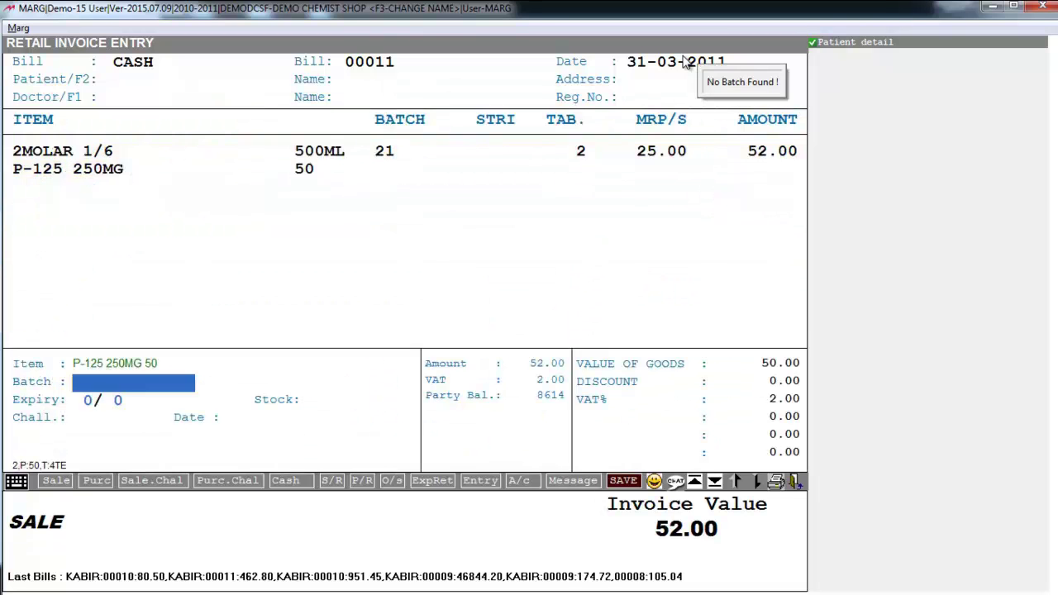
text(1)
key(Return)
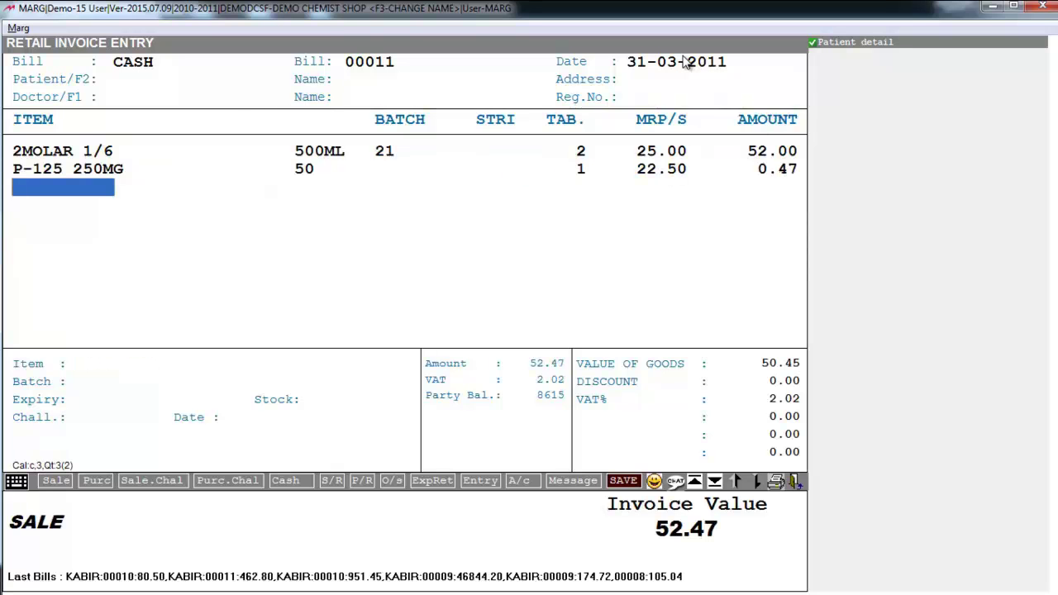
key(Down)
key(Down)
key(Down)
key(Down)
key(Down)
key(Down)
key(Down)
key(Down)
key(Return)
key(Return)
text(1)
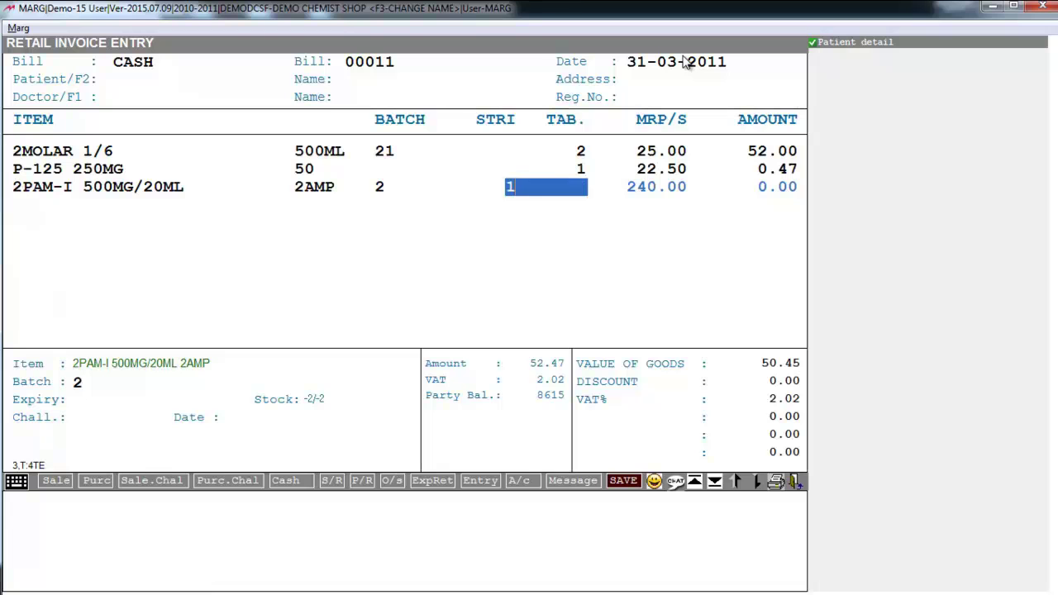
key(Return)
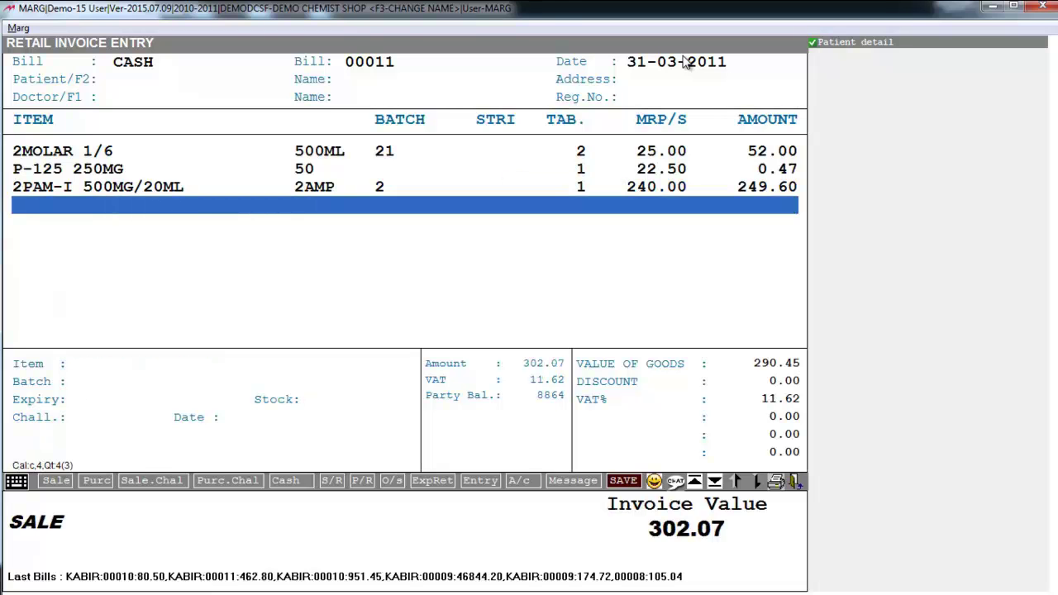
key(F2)
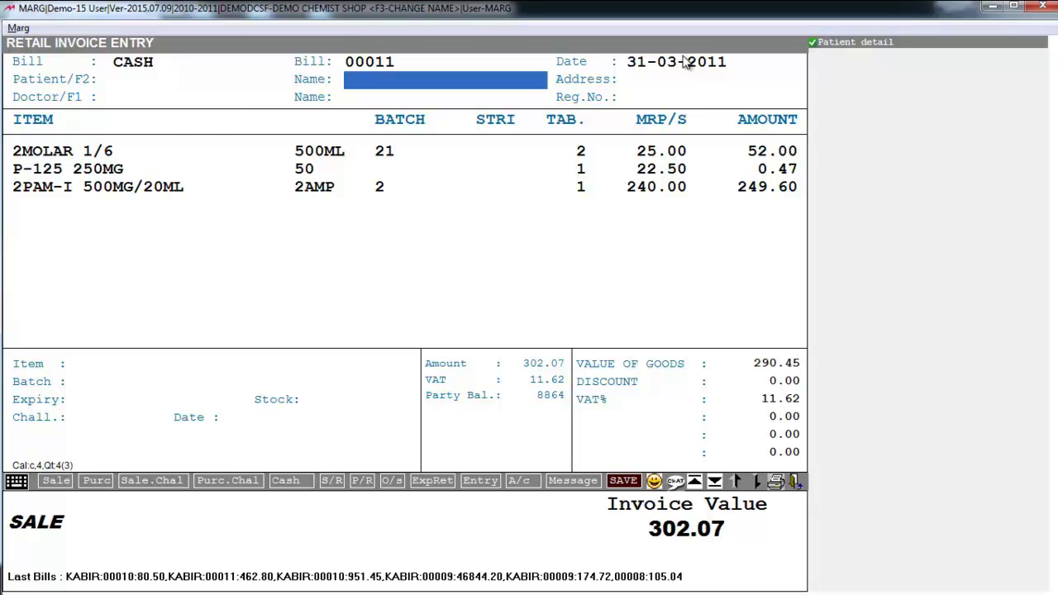
key(Return)
Step: Create new patient code 9 with the patient's name, skipping address, mobile and age details
key(Up)
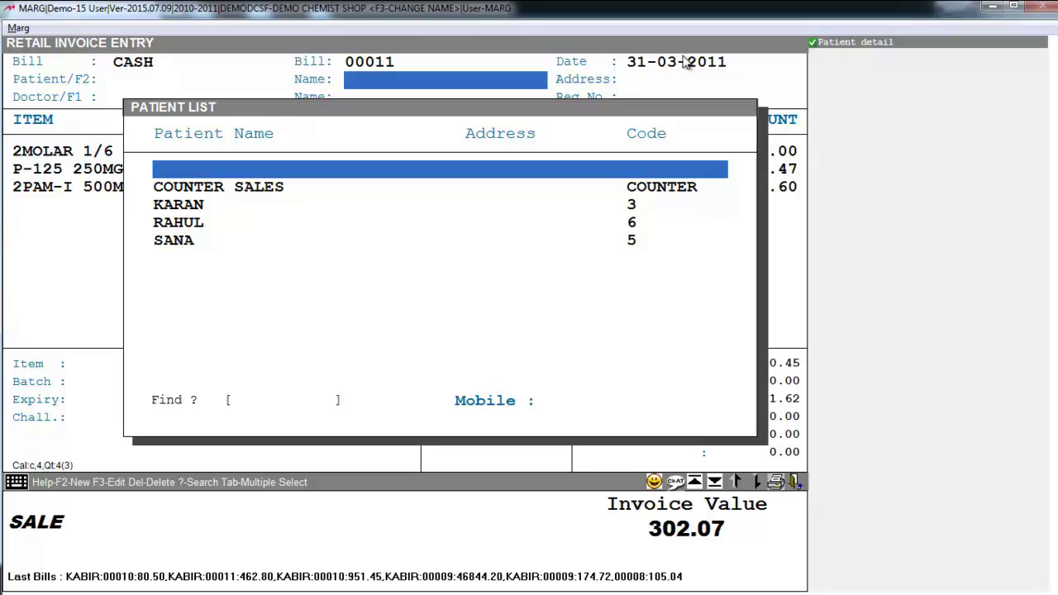
key(Down)
key(Down)
key(Down)
key(Down)
key(F2)
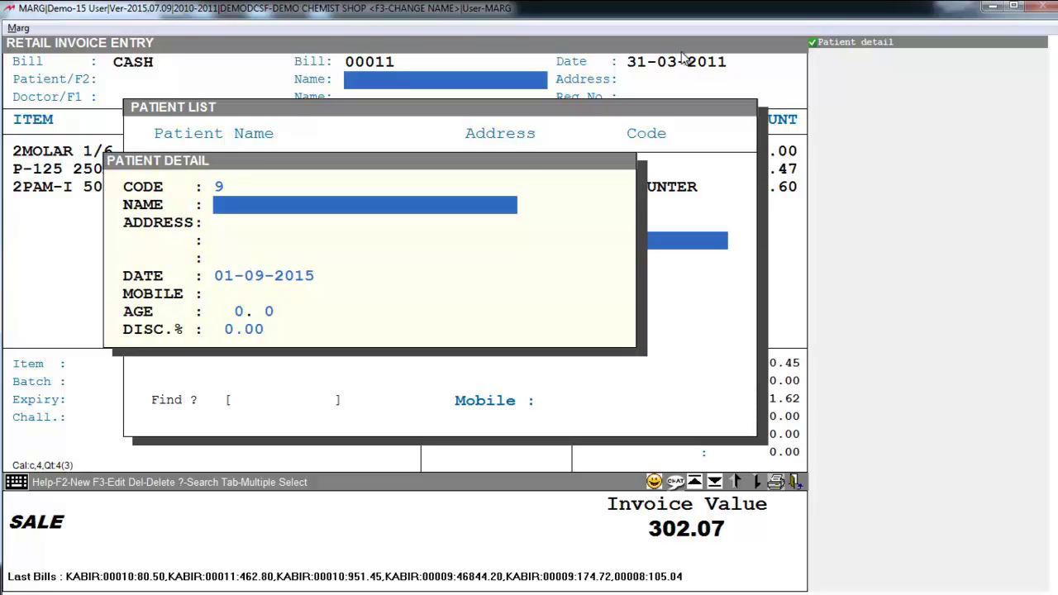
text(AVI SHARMA)
key(Return)
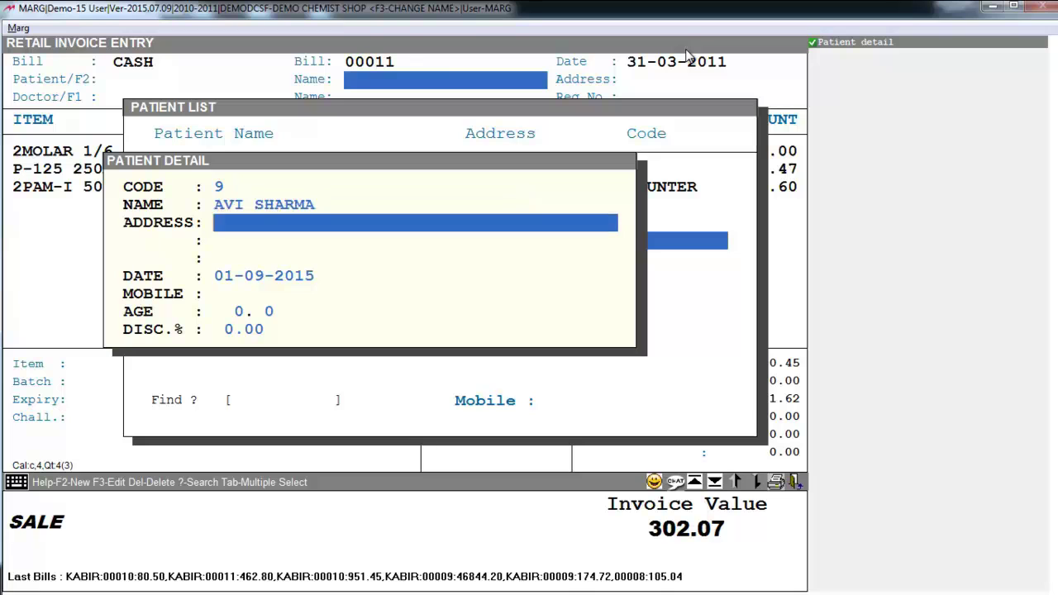
key(Return)
key(Return)
key(Return)
key(Return)
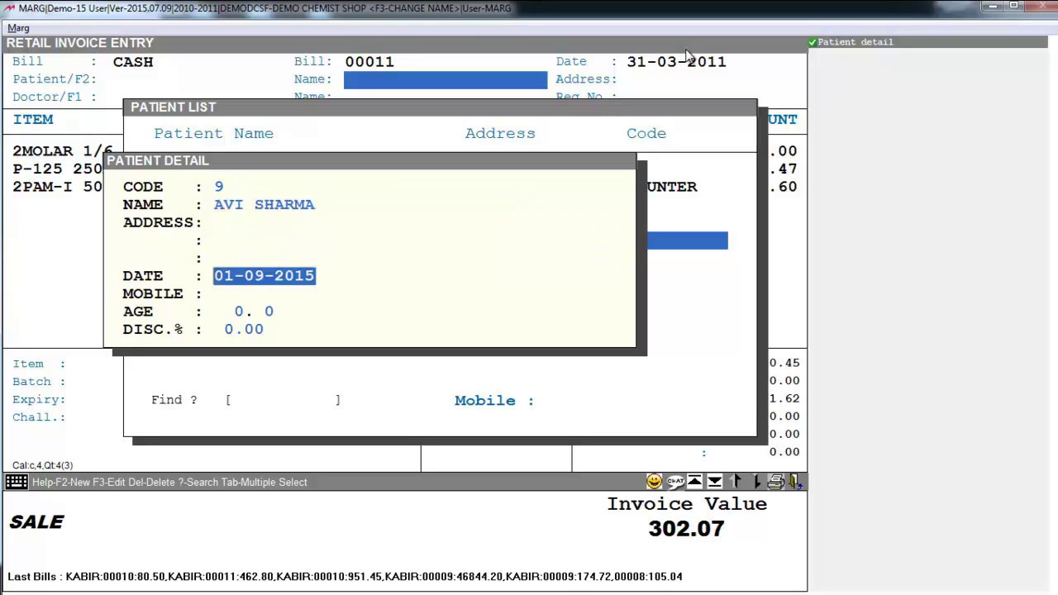
key(Return)
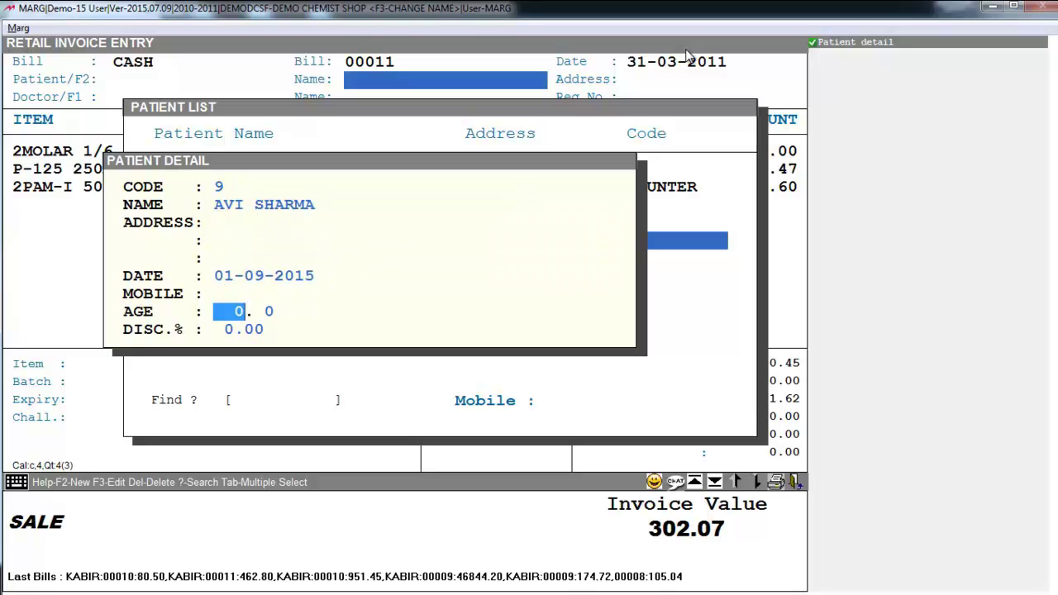
key(Return)
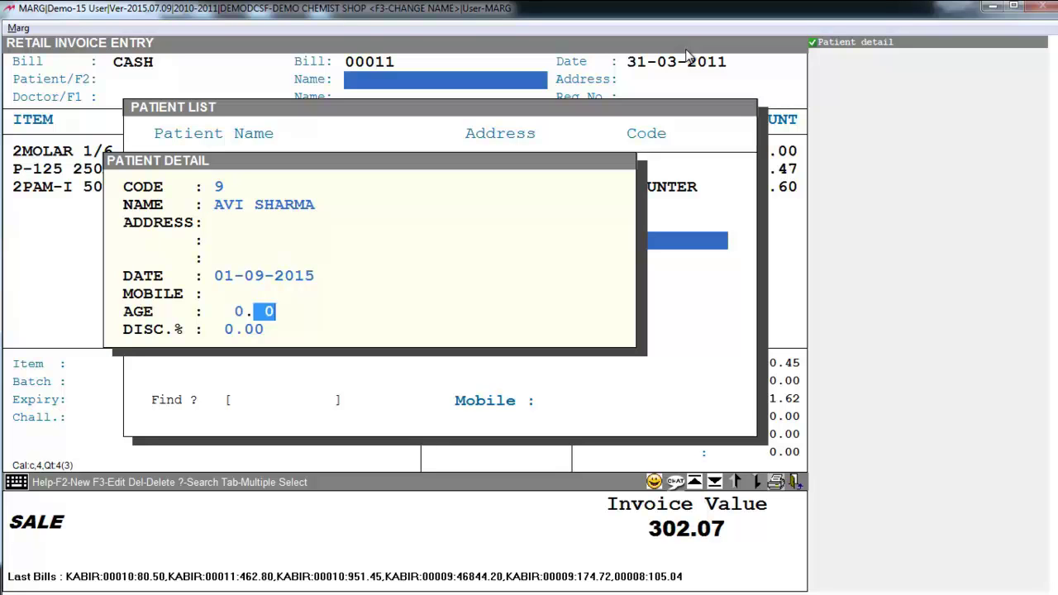
key(Return)
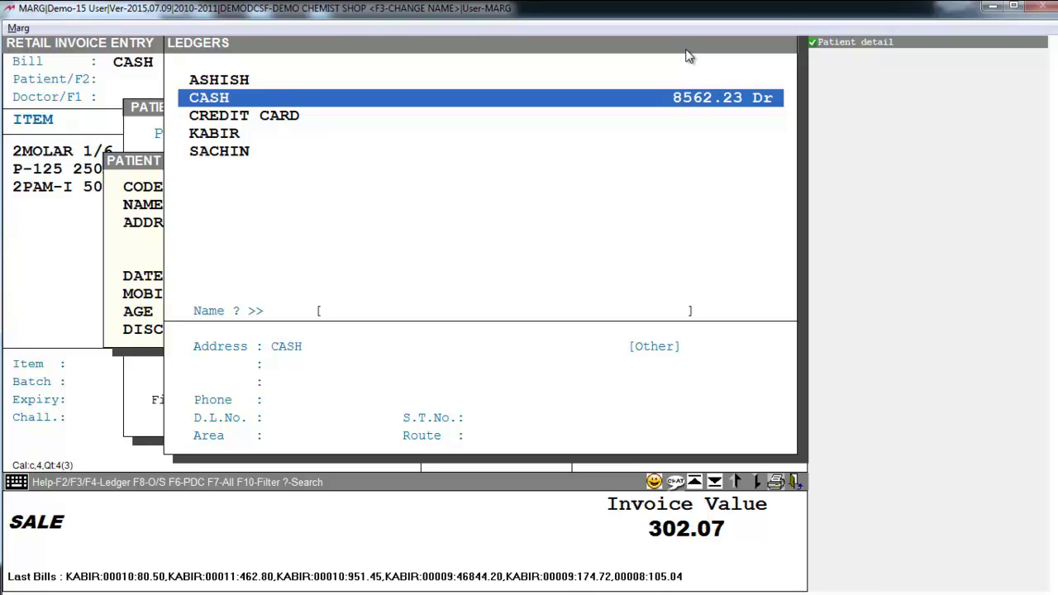
Step: Charge bill 00011 to the customer ledger with doctor 1, no discount, saved fully paid at 1875.41
key(Down)
key(Down)
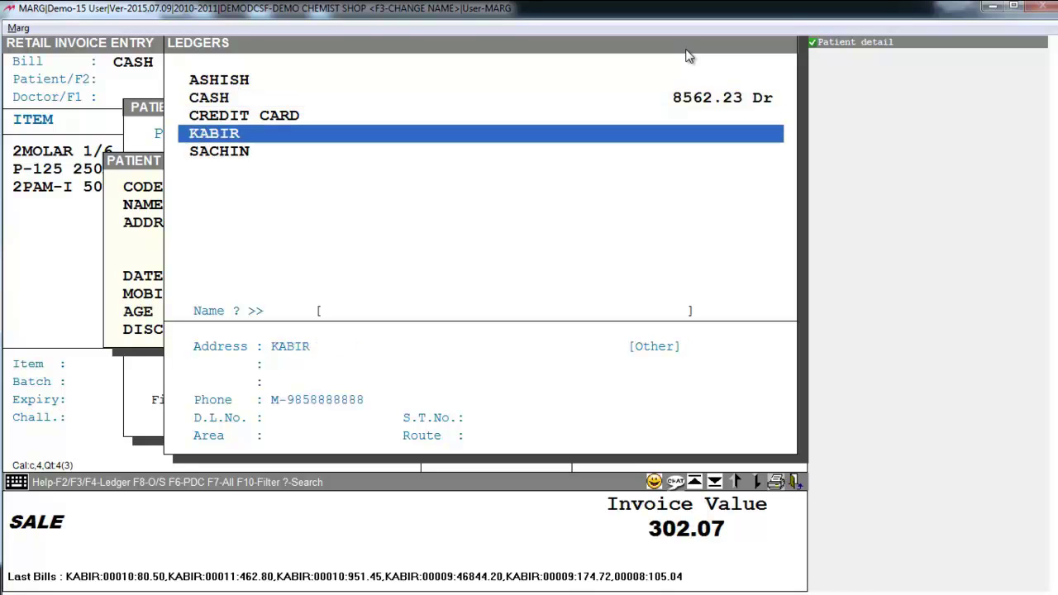
key(Escape)
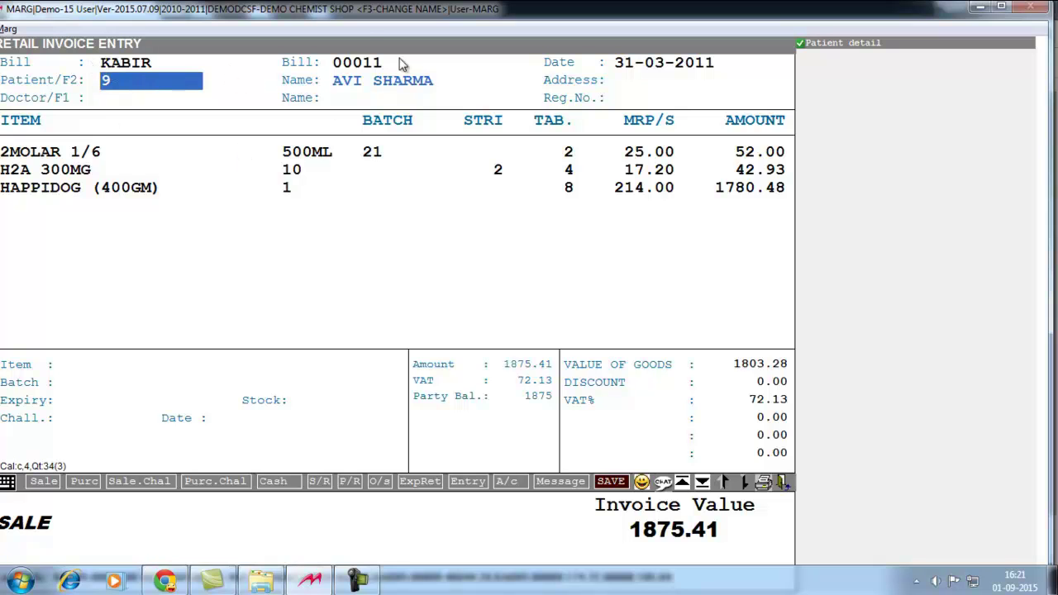
key(Return)
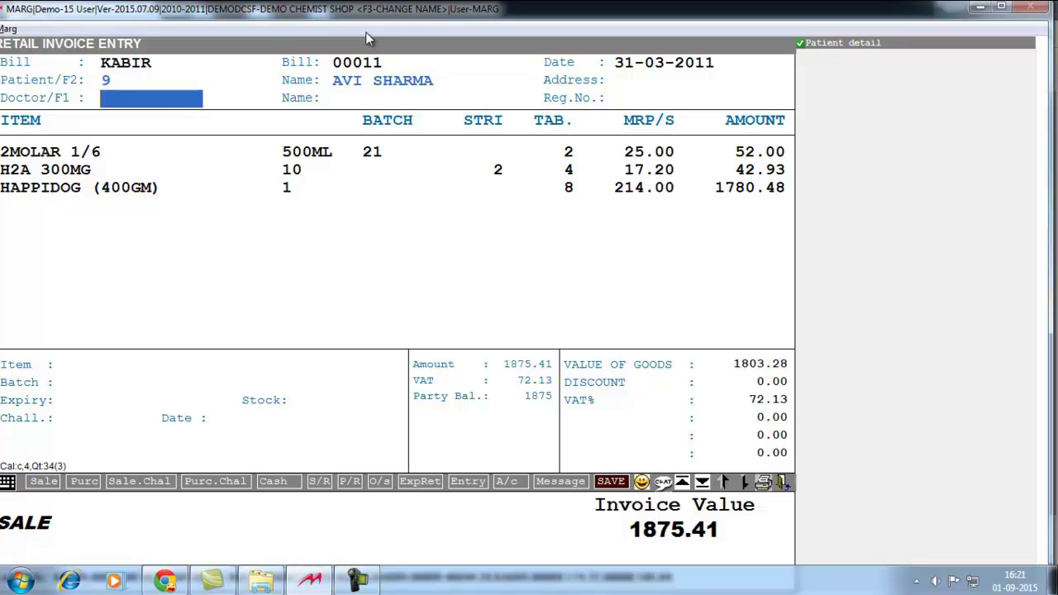
key(Return)
key(Return)
key(Return)
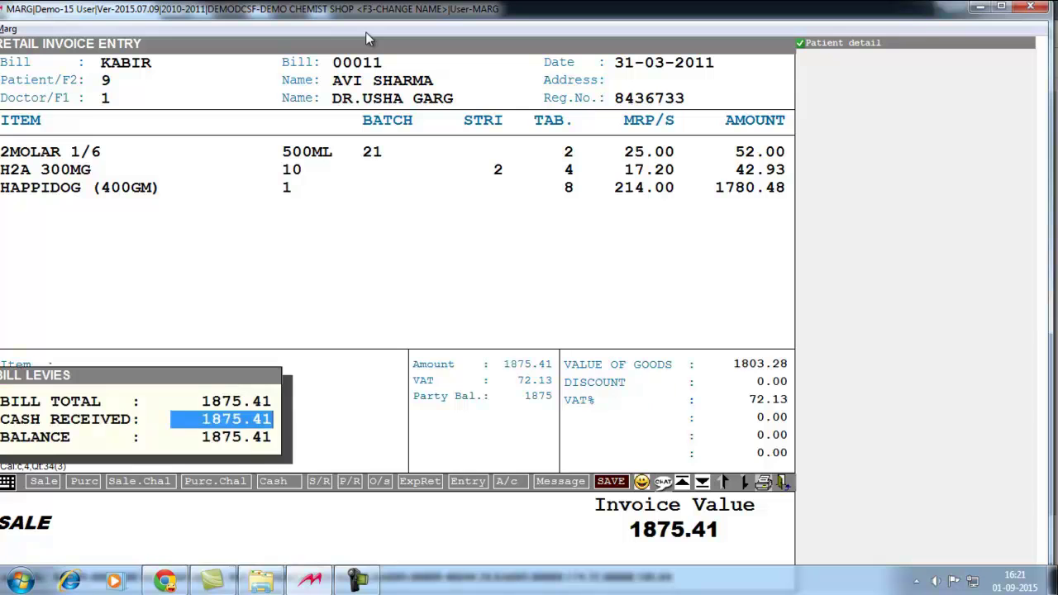
key(Return)
key(Return)
key(Escape)
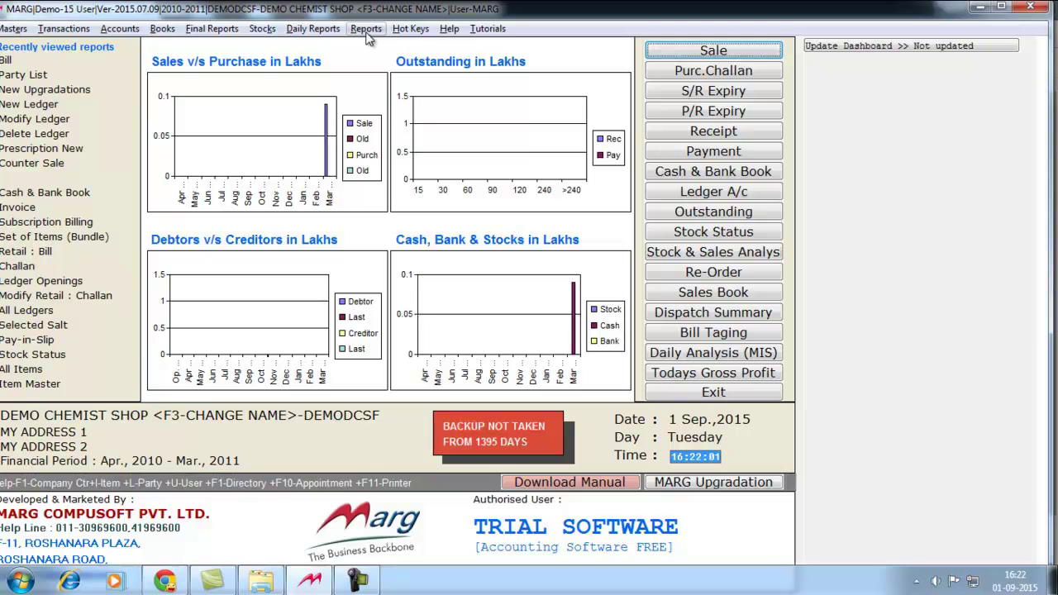
key(ctrl+l)
text(ka)
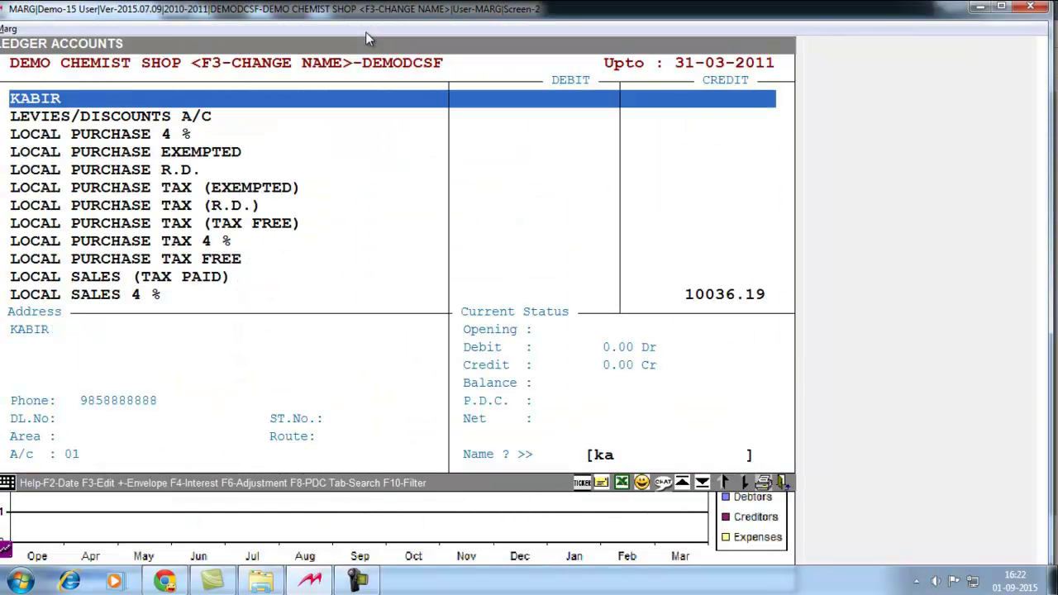
key(Return)
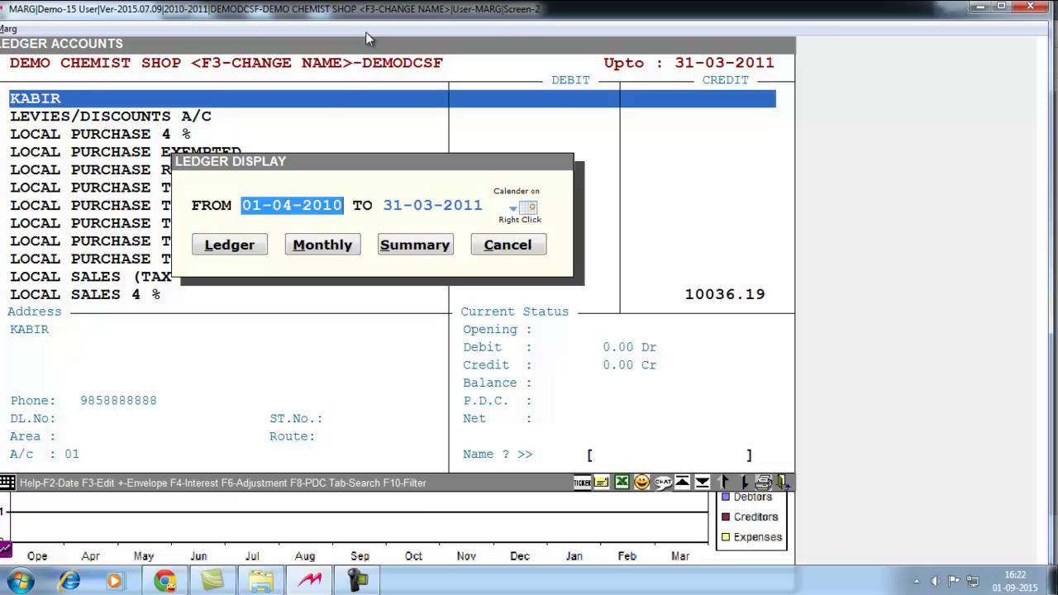
key(Return)
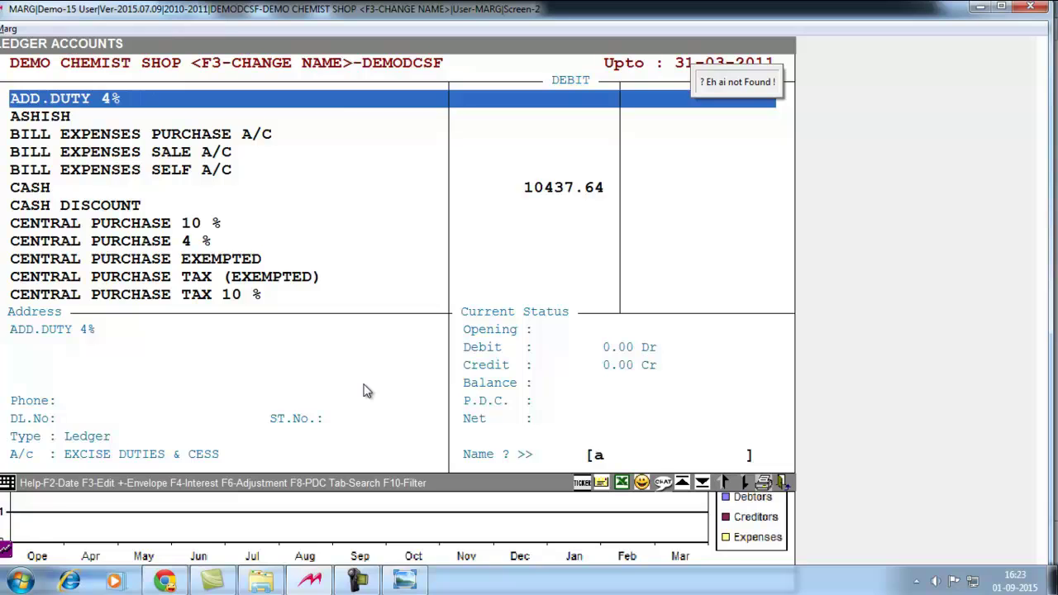
key(Escape)
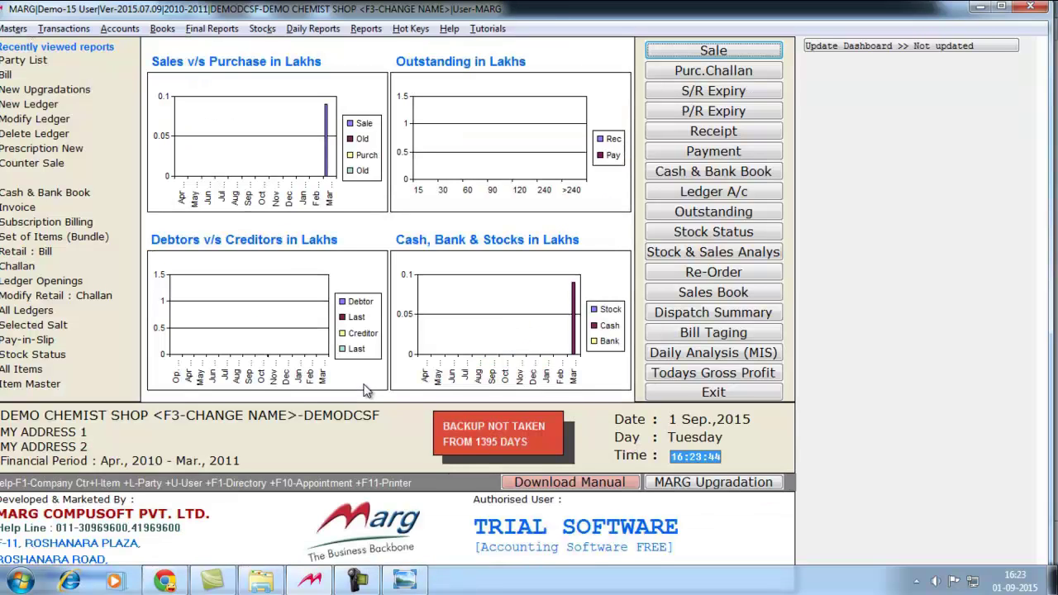